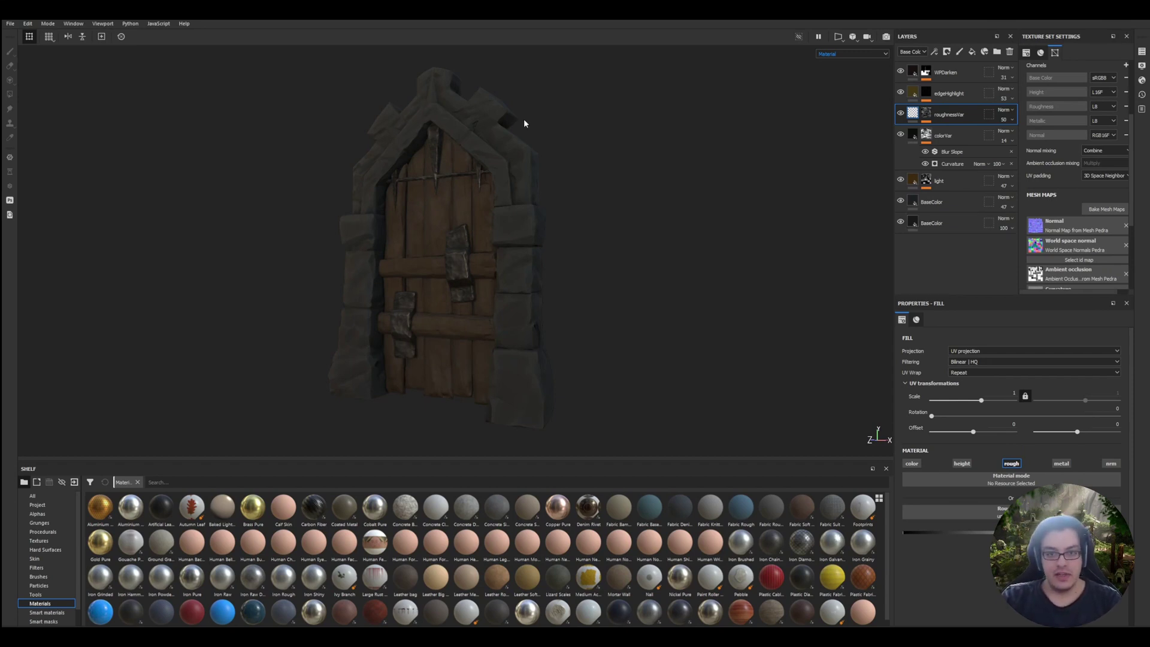
# Bring up the painted door reference image and place it beside the 3D door model.
pyautogui.keyDown('alt'); pyautogui.moveTo(612, 193); pyautogui.dragTo(588, 218); pyautogui.keyUp('alt')
pyautogui.hotkey('alt', 'Tab')
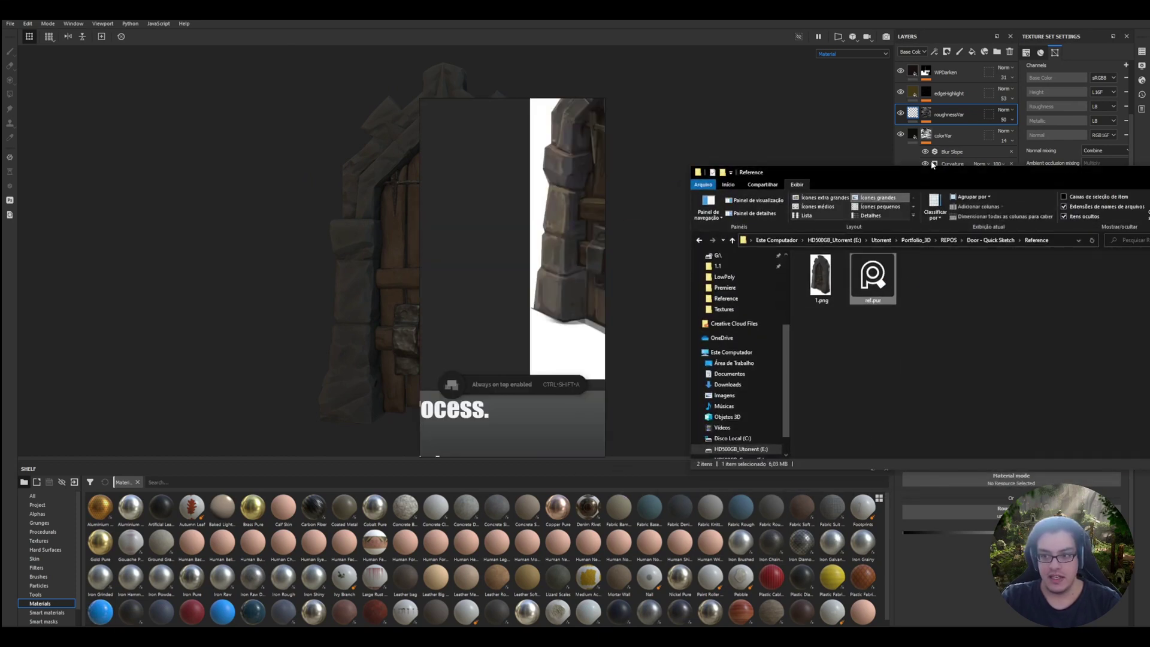
pyautogui.moveTo(1114, 179); pyautogui.dragTo(1057, 179)
pyautogui.click(1052, 172)
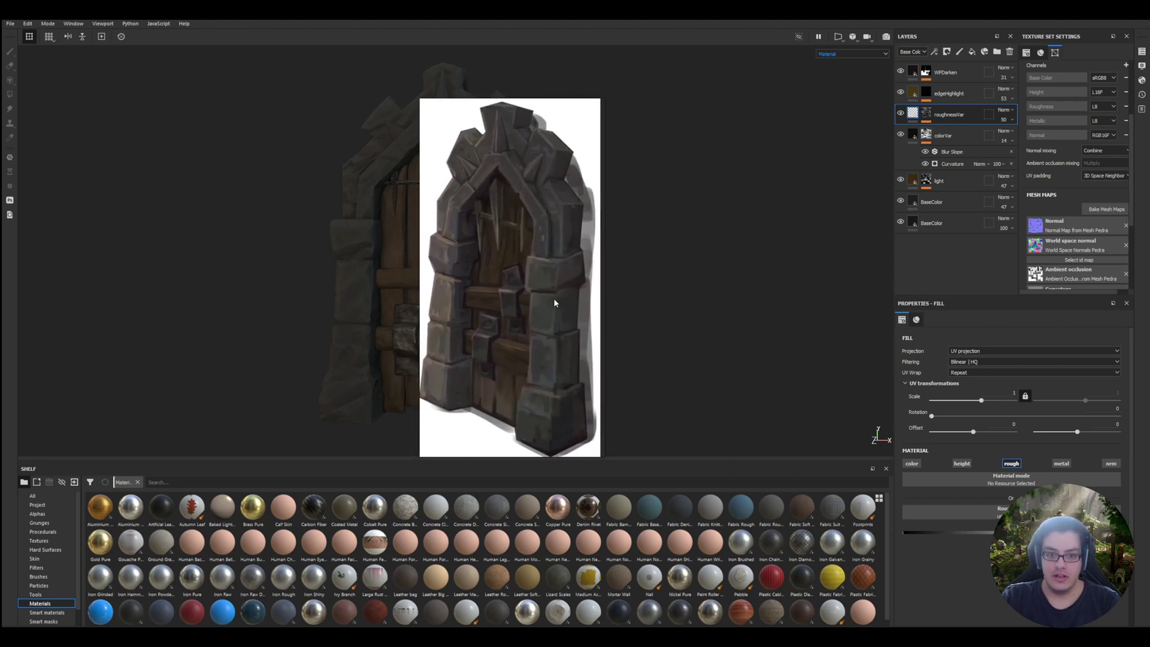
pyautogui.moveTo(555, 300); pyautogui.dragTo(200, 299)
# Examine the textured door model from several angles and distances against the reference image.
pyautogui.keyDown('alt'); pyautogui.moveTo(657, 251); pyautogui.dragTo(641, 224); pyautogui.keyUp('alt')
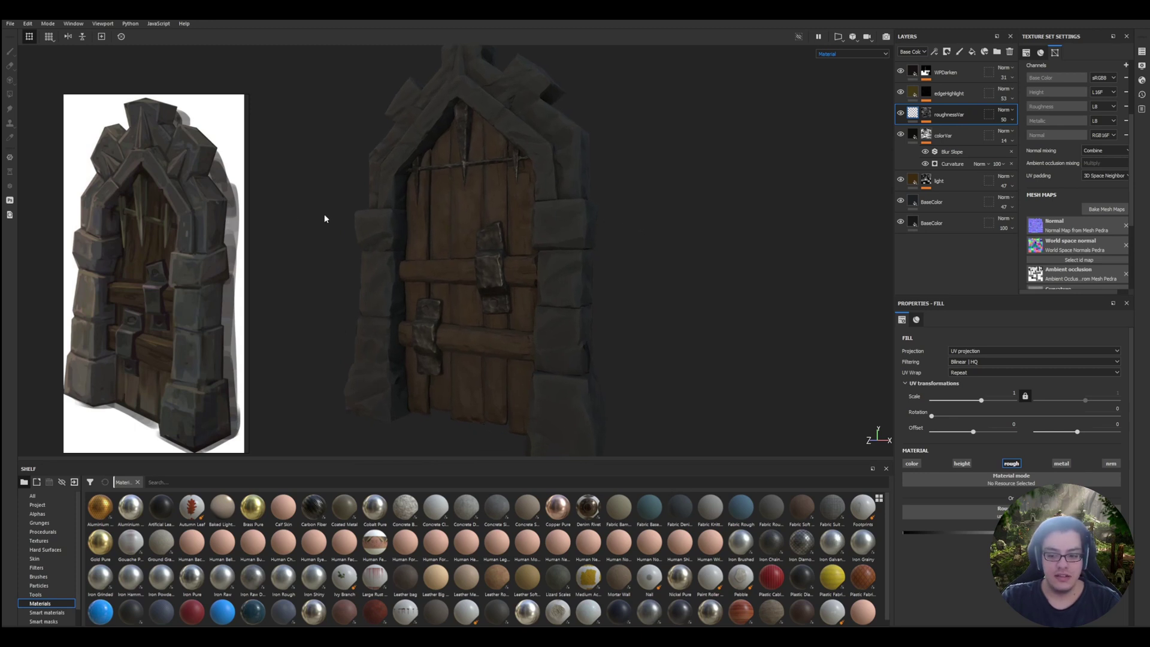
pyautogui.keyDown('alt'); pyautogui.moveTo(490, 203); pyautogui.dragTo(741, 227); pyautogui.keyUp('alt')
pyautogui.scroll(6, 514, 204)
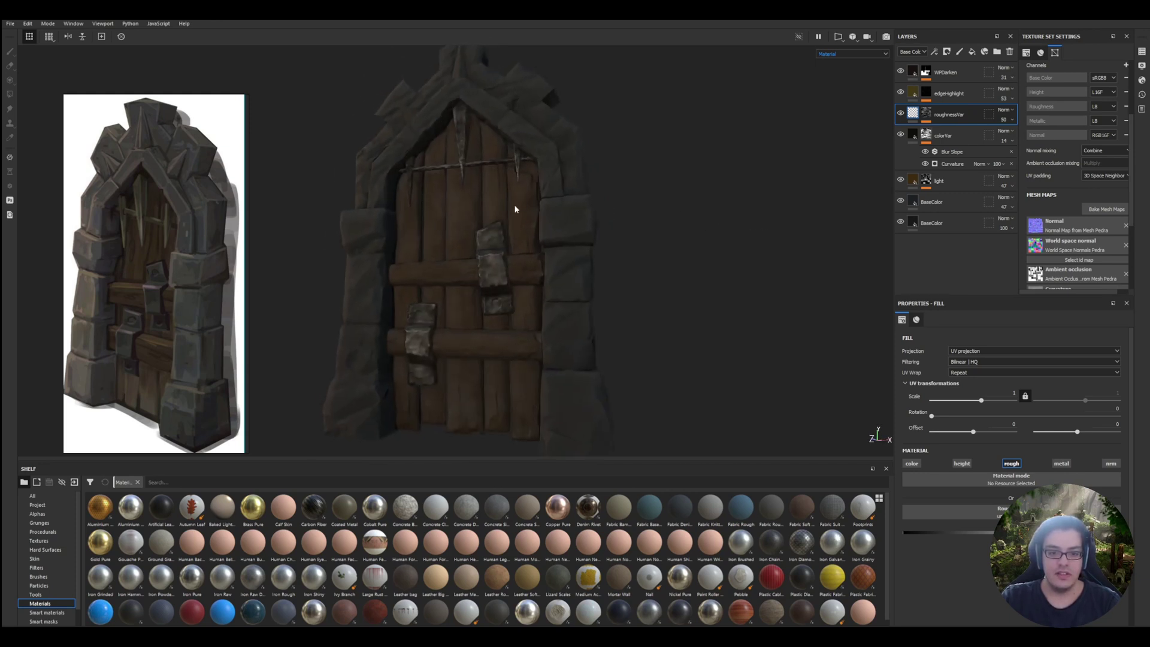
pyautogui.scroll(-6, 608, 289)
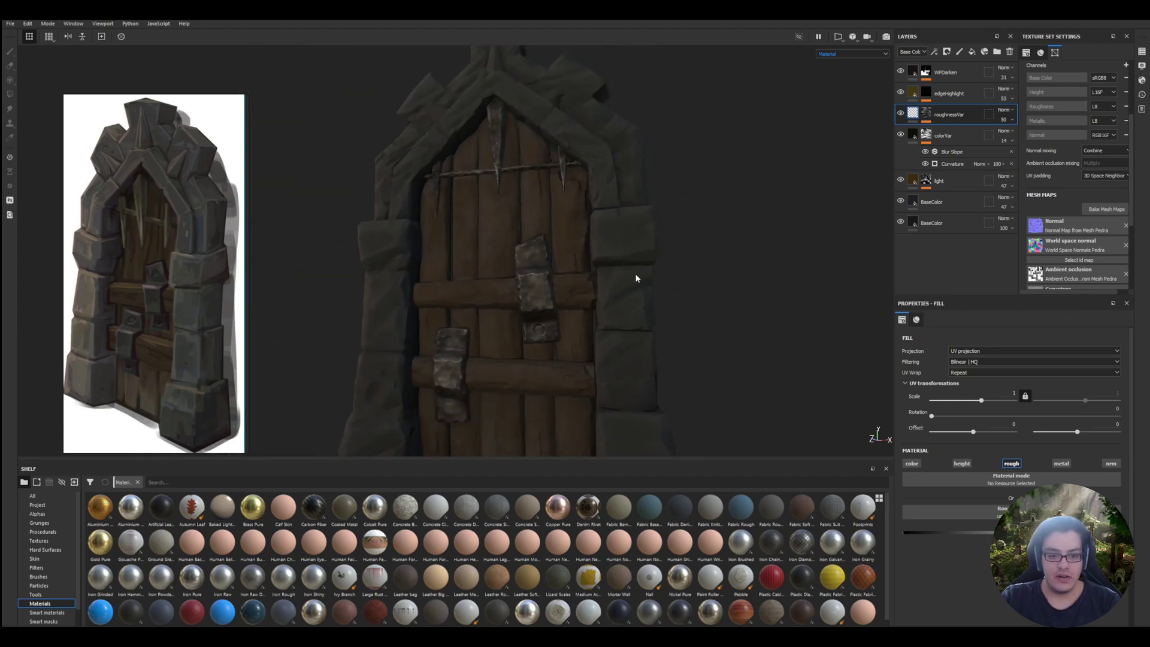
pyautogui.keyDown('alt'); pyautogui.moveTo(628, 227); pyautogui.dragTo(638, 267); pyautogui.keyUp('alt')
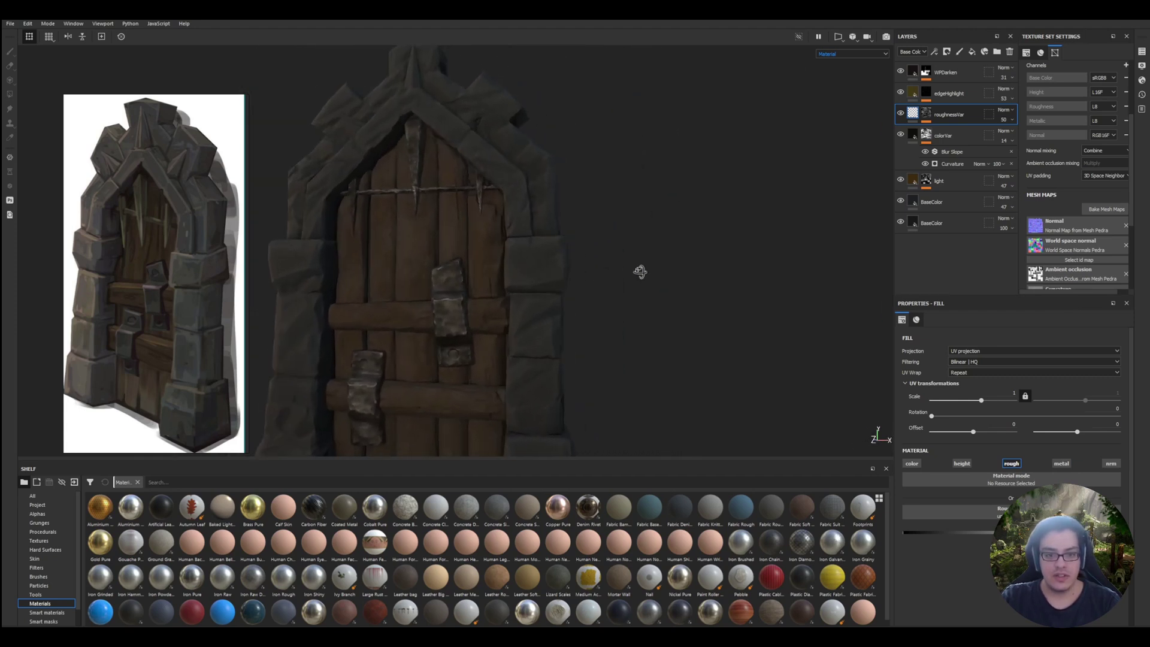
pyautogui.keyDown('alt'); pyautogui.moveTo(639, 267); pyautogui.dragTo(651, 246, button='middle'); pyautogui.keyUp('alt')
pyautogui.keyDown('alt'); pyautogui.moveTo(651, 245); pyautogui.dragTo(585, 273); pyautogui.keyUp('alt')
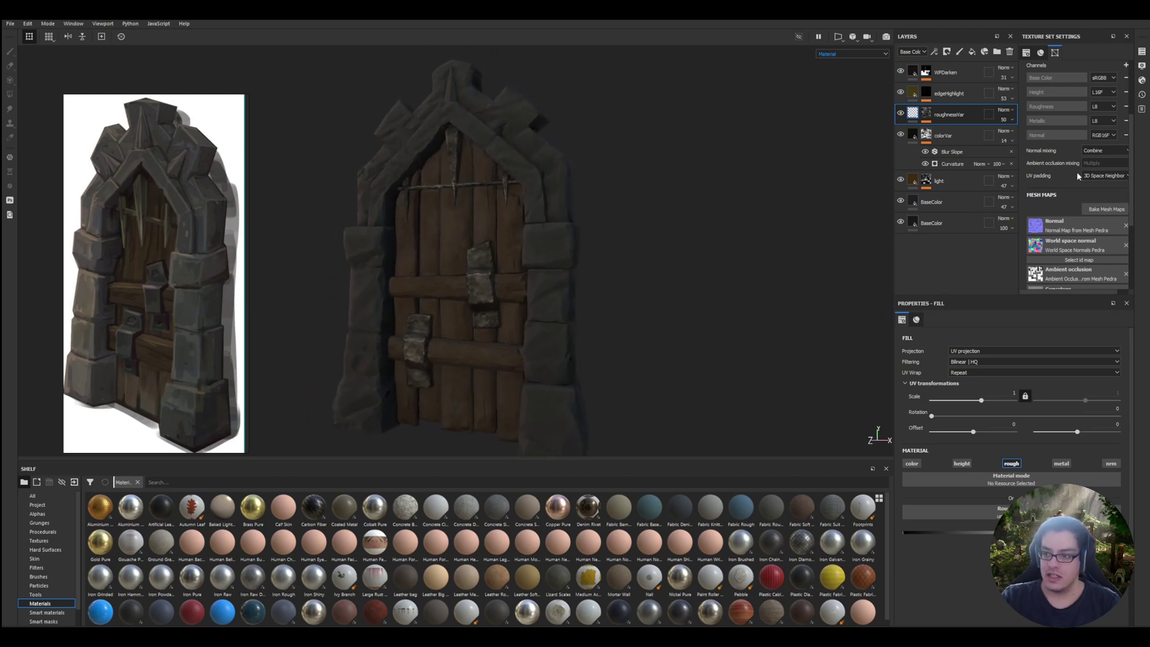
# Isolate the stone arch by hiding the Iron and Madeira texture sets and every Pedra layer above the bottom BaseColor.
pyautogui.click(1140, 53)
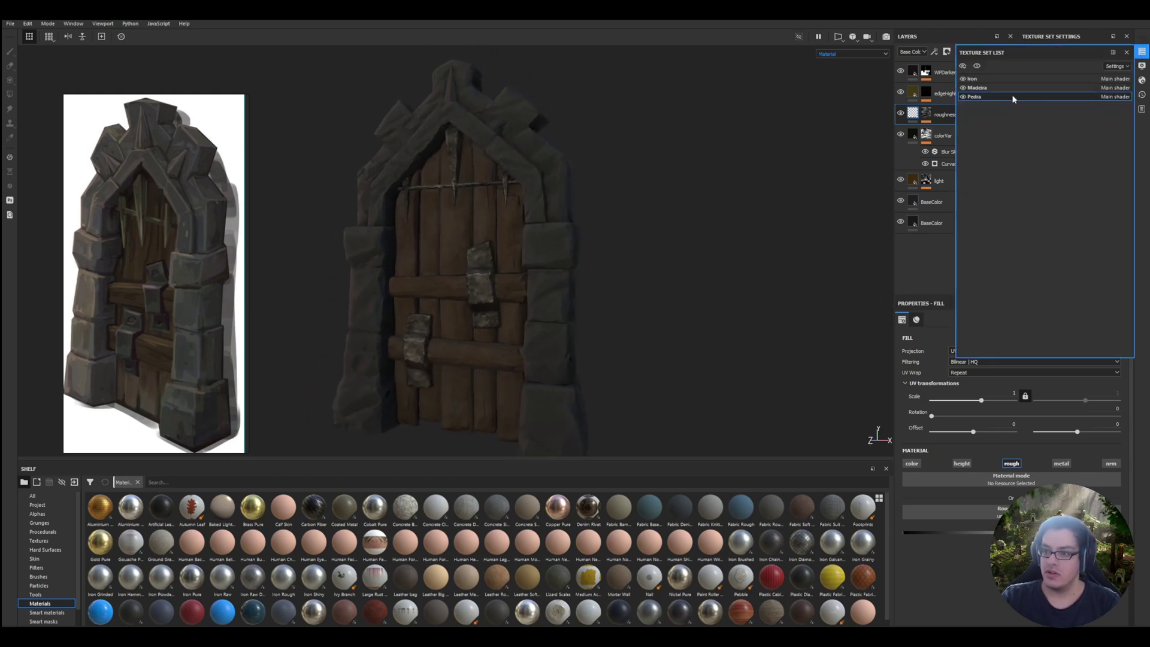
pyautogui.click(1141, 53)
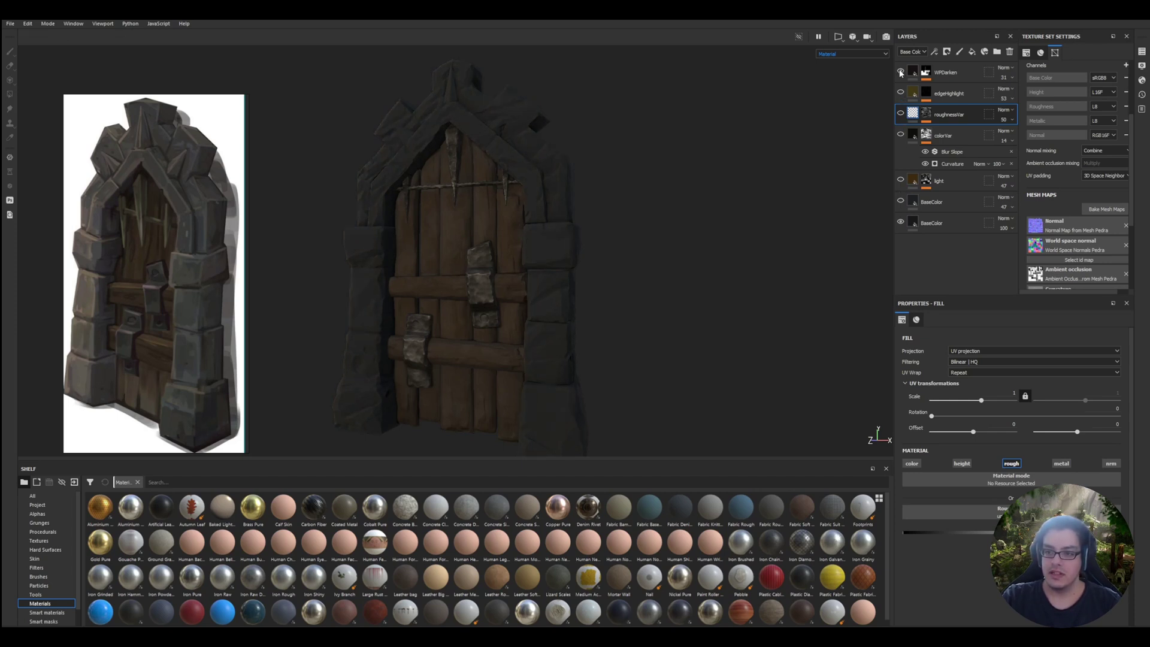
pyautogui.keyDown('alt'); pyautogui.moveTo(631, 223); pyautogui.dragTo(616, 257); pyautogui.keyUp('alt')
pyautogui.click(1145, 54)
pyautogui.click(968, 84)
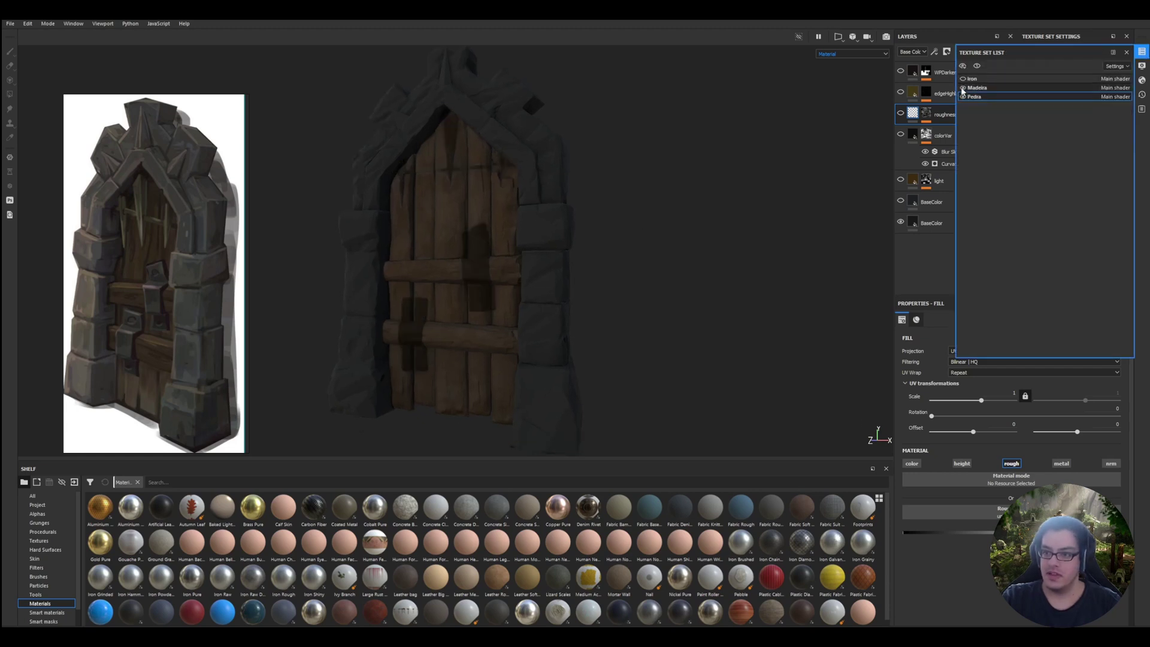
pyautogui.click(1143, 56)
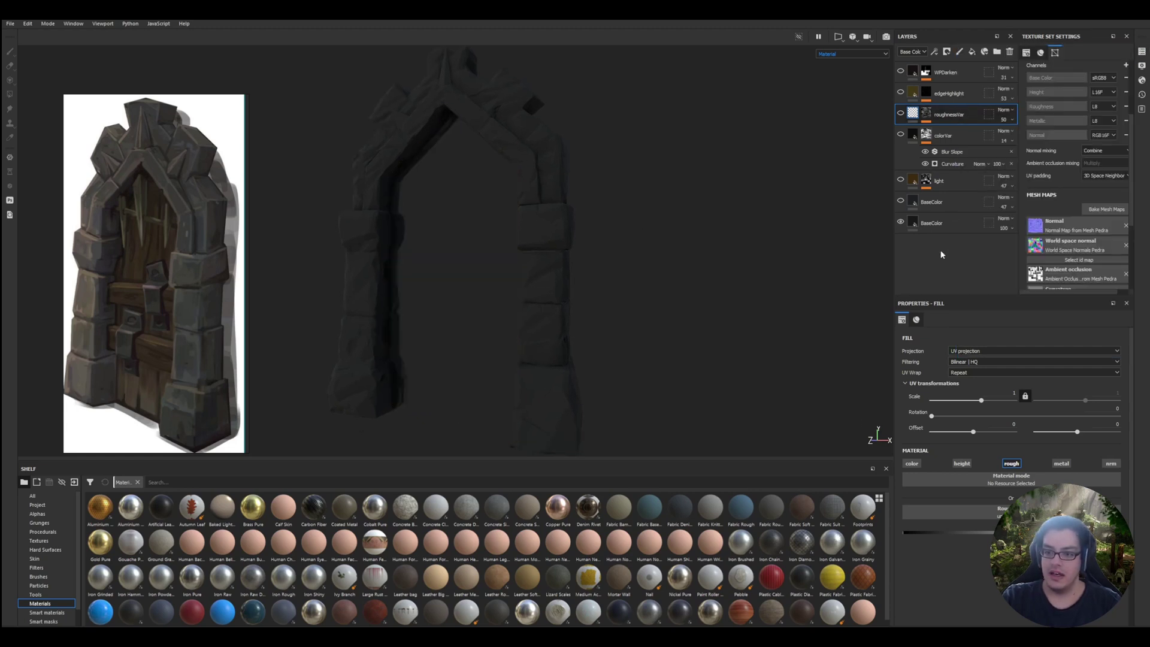
# Compare the stone with the bottom BaseColor layer off and on, and with the second BaseColor layer above it toggled.
pyautogui.scroll(5, 552, 227)
pyautogui.keyDown('alt'); pyautogui.moveTo(552, 227); pyautogui.dragTo(630, 194); pyautogui.keyUp('alt')
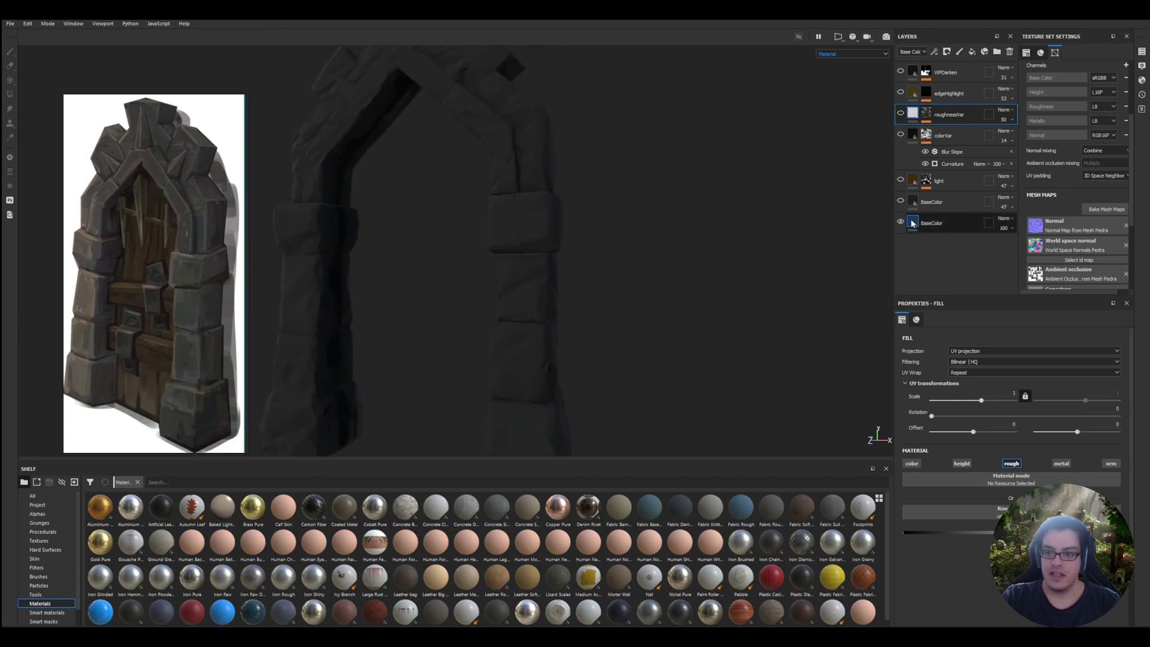
pyautogui.click(900, 222)
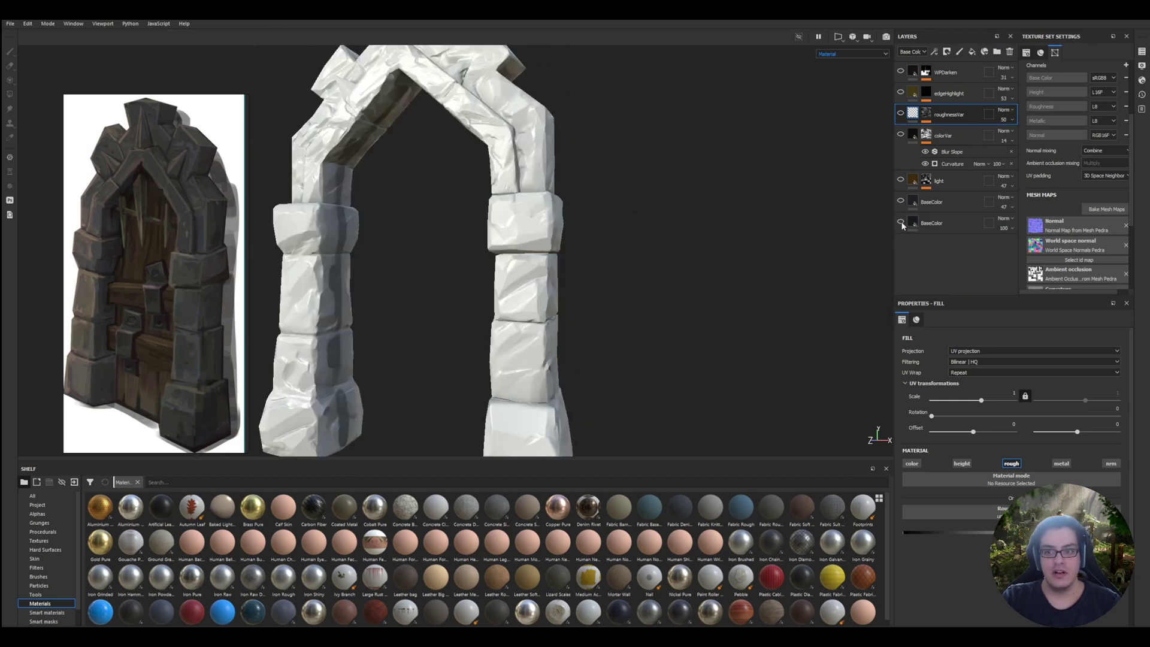
pyautogui.click(900, 222)
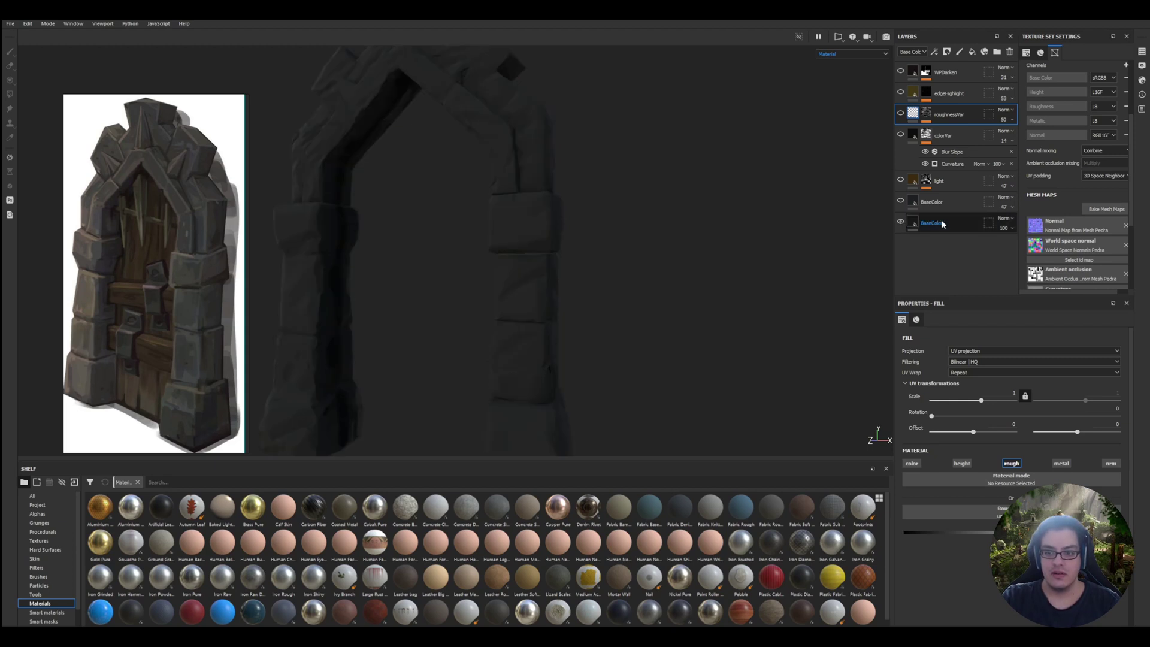
pyautogui.doubleClick(931, 203)
pyautogui.click(900, 203)
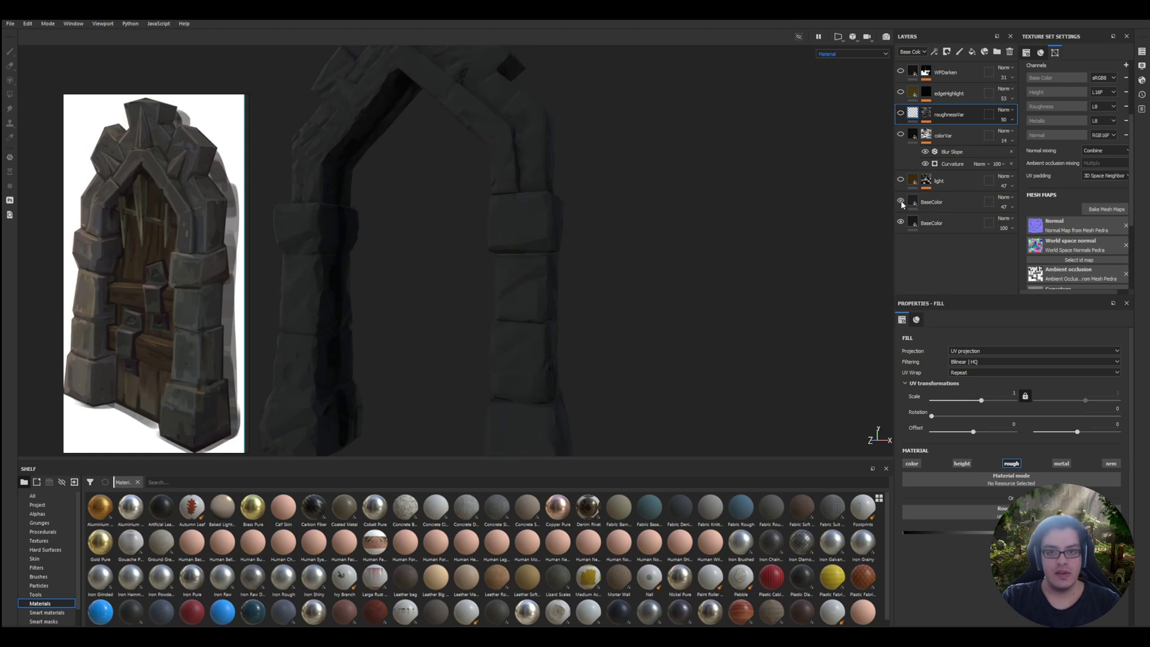
pyautogui.click(1006, 207)
pyautogui.moveTo(1017, 224); pyautogui.dragTo(1040, 224)
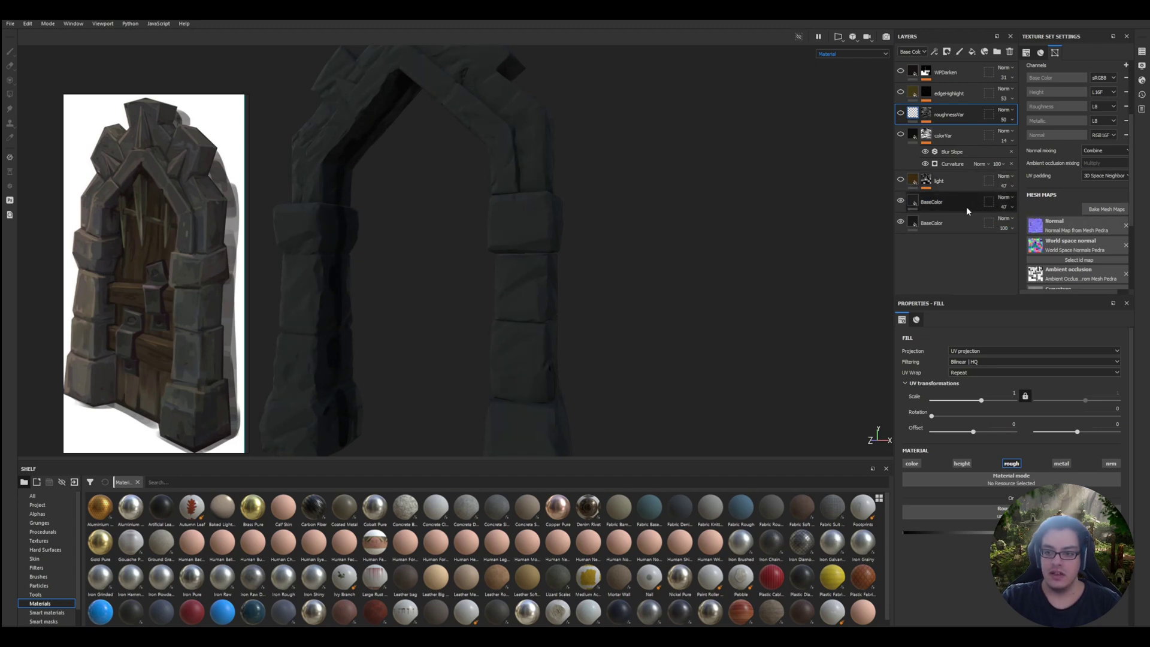
pyautogui.click(900, 202)
pyautogui.doubleClick(940, 202)
pyautogui.press('End')
pyautogui.write('_')
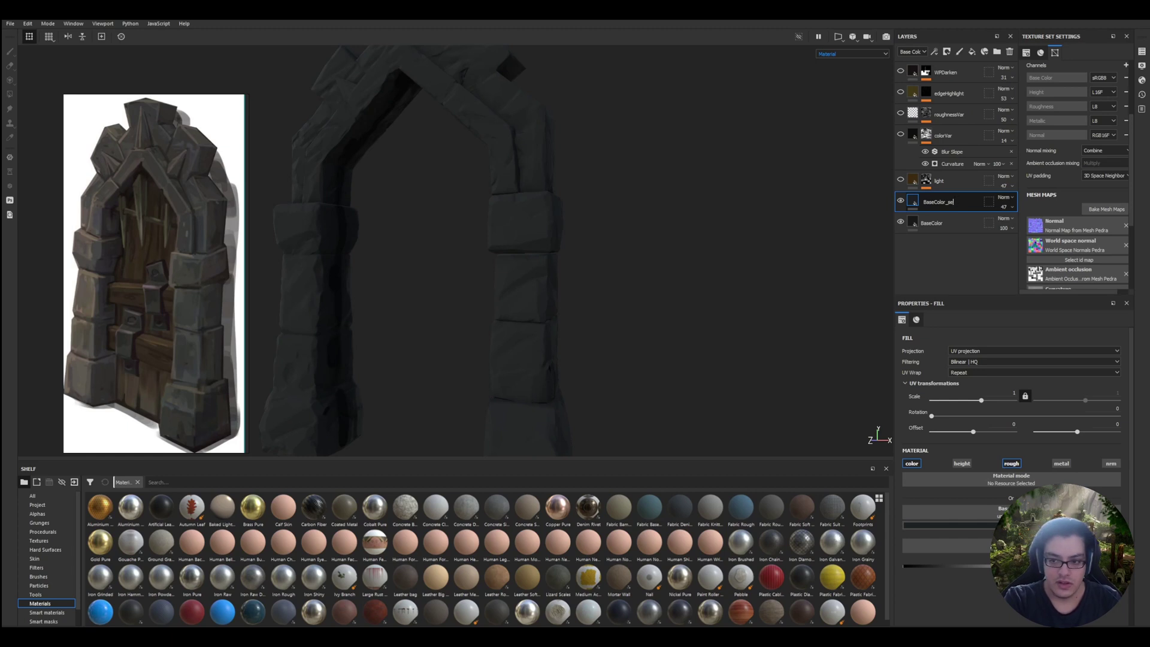
pyautogui.press('BackSpace')
pyautogui.press('BackSpace')
pyautogui.hotkey('ctrl', 'a')
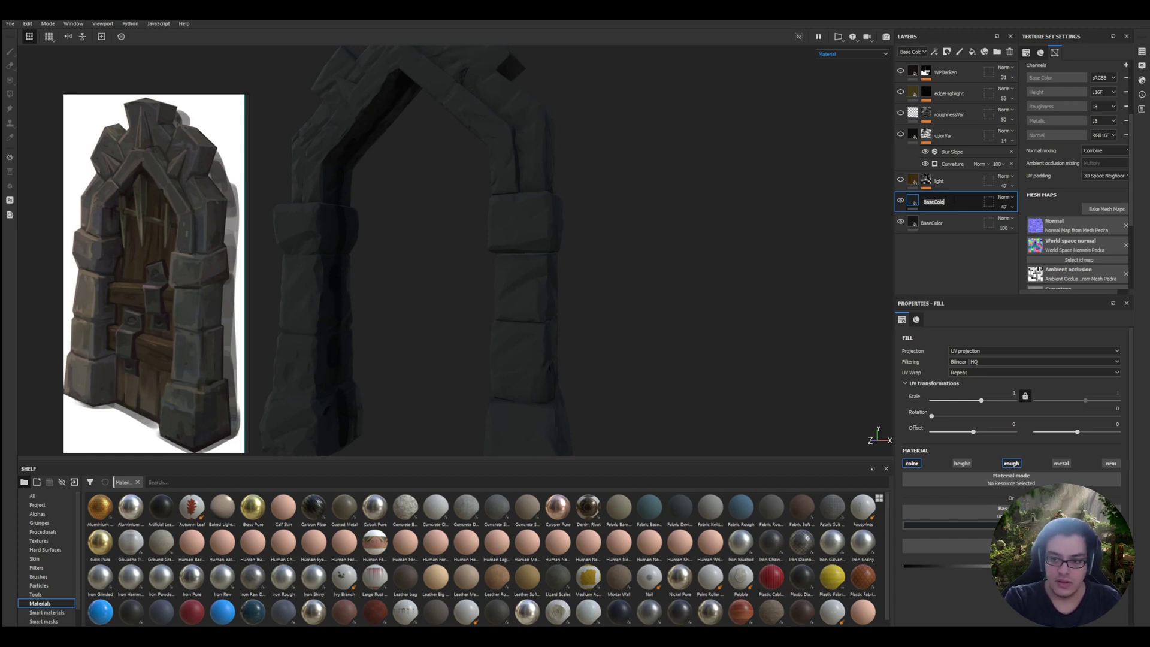
pyautogui.write('secondC')
pyautogui.press('Return')
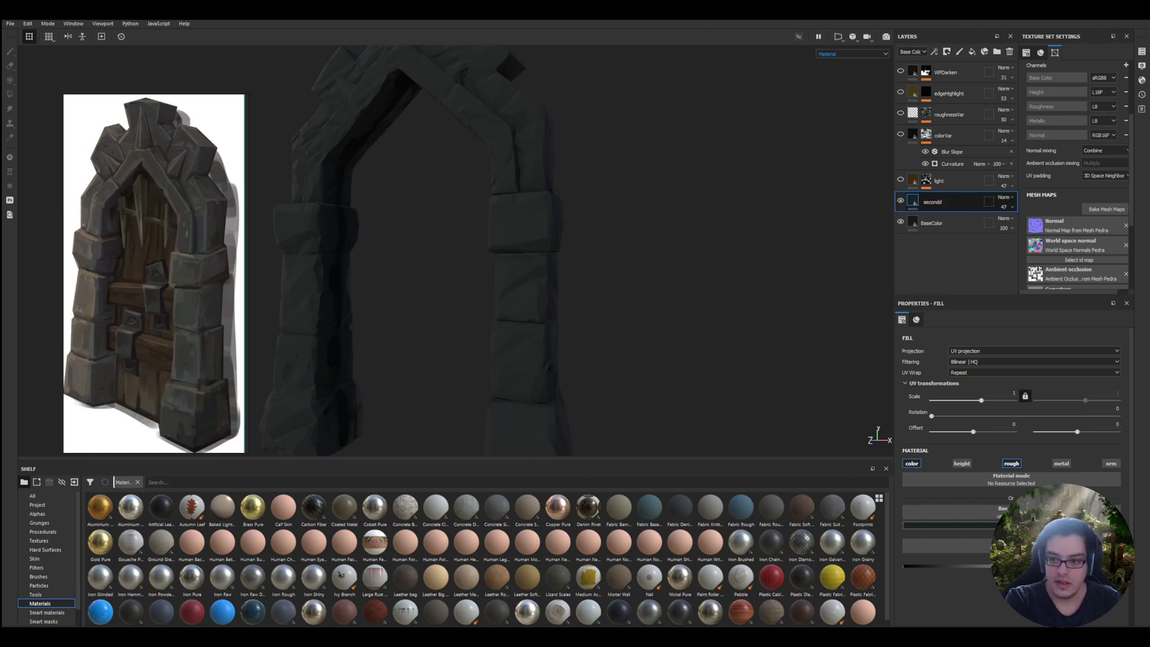
pyautogui.press('BackSpace')
pyautogui.press('BackSpace')
pyautogui.press('BackSpace')
pyautogui.press('BackSpace')
pyautogui.press('BackSpace')
pyautogui.press('BackSpace')
pyautogui.press('BackSpace')
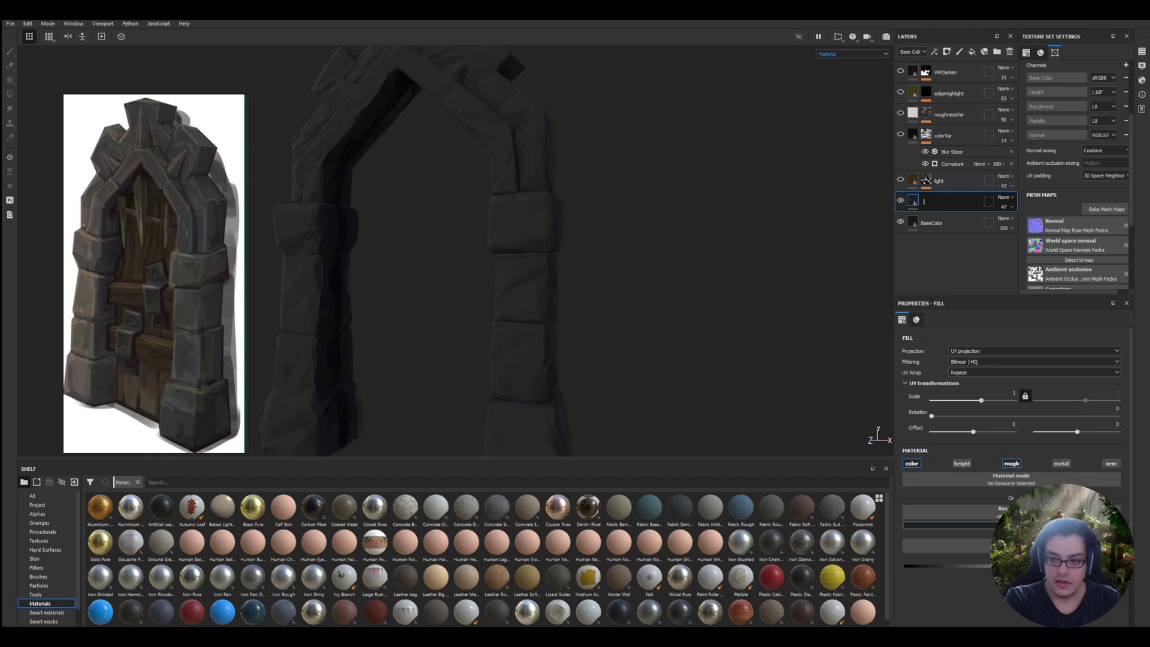
# Name the second BaseColor layer, just above the base fill, "lighten".
pyautogui.write('lighten')
pyautogui.press('Return')
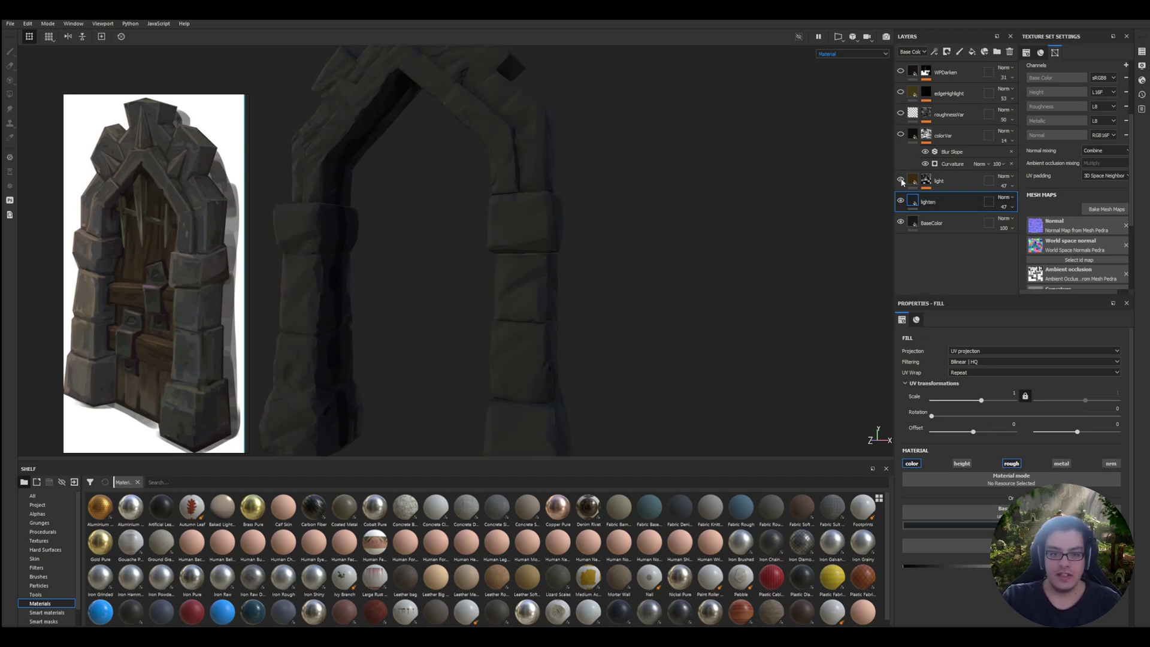
# Show the light layer's effect, inspect the Light generator settings in its mask, and compare the stone with the lighten layer off and on.
pyautogui.scroll(-3, 699, 187)
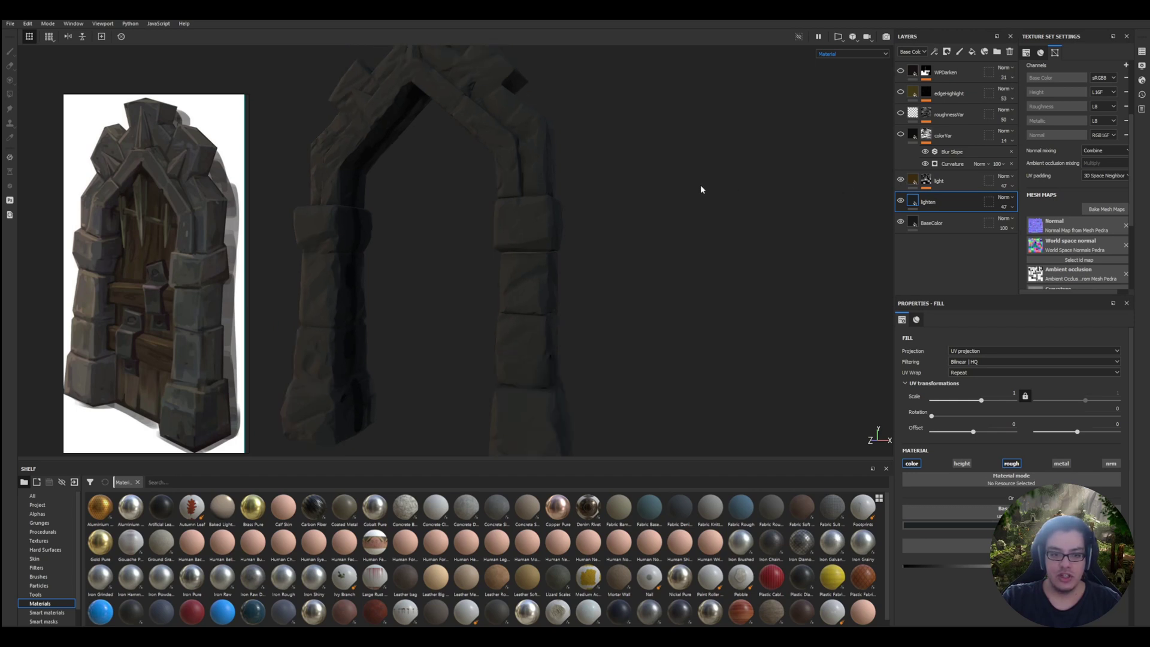
pyautogui.click(926, 181)
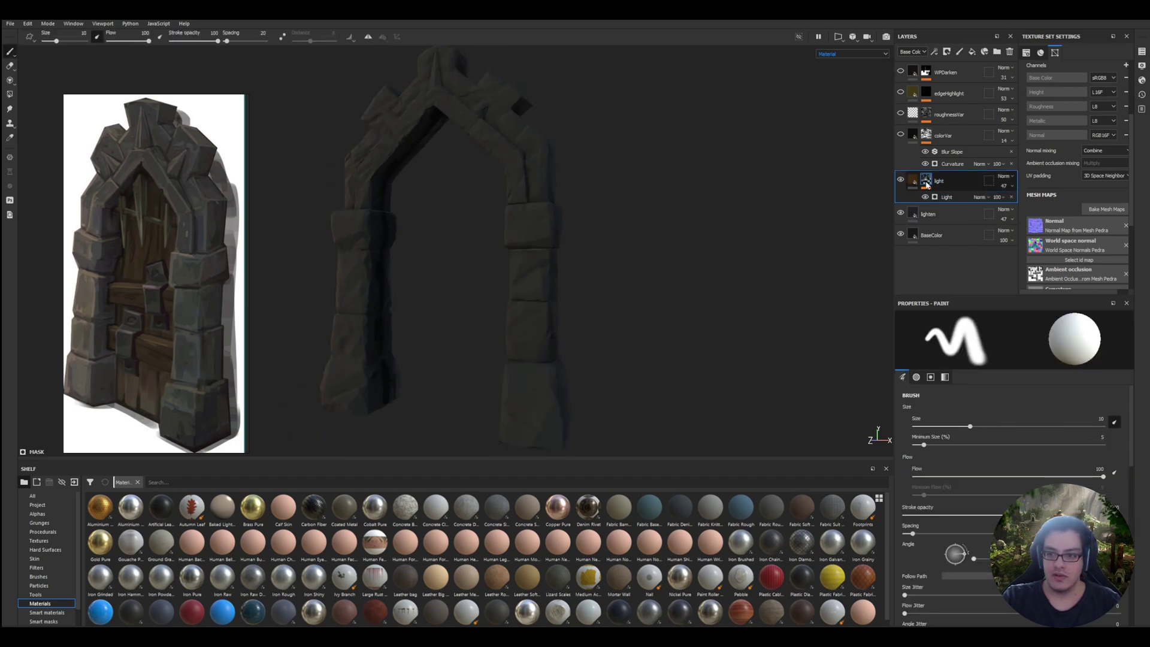
pyautogui.hotkey('ctrl', 'v')
pyautogui.click(947, 197)
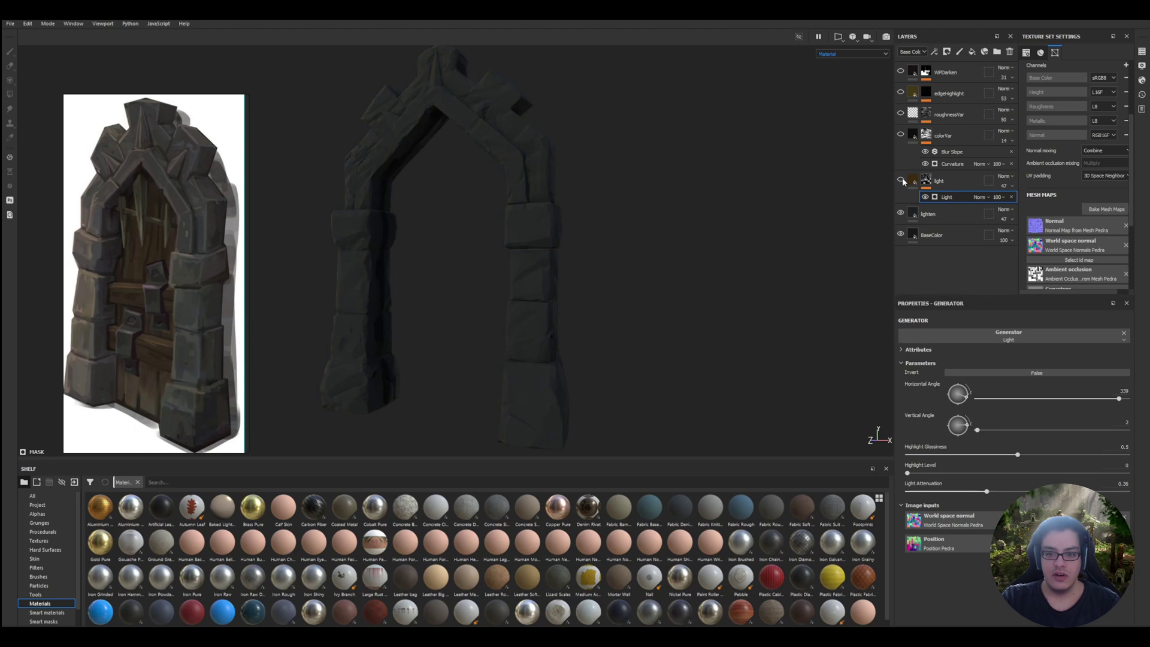
pyautogui.click(901, 214)
pyautogui.click(901, 214)
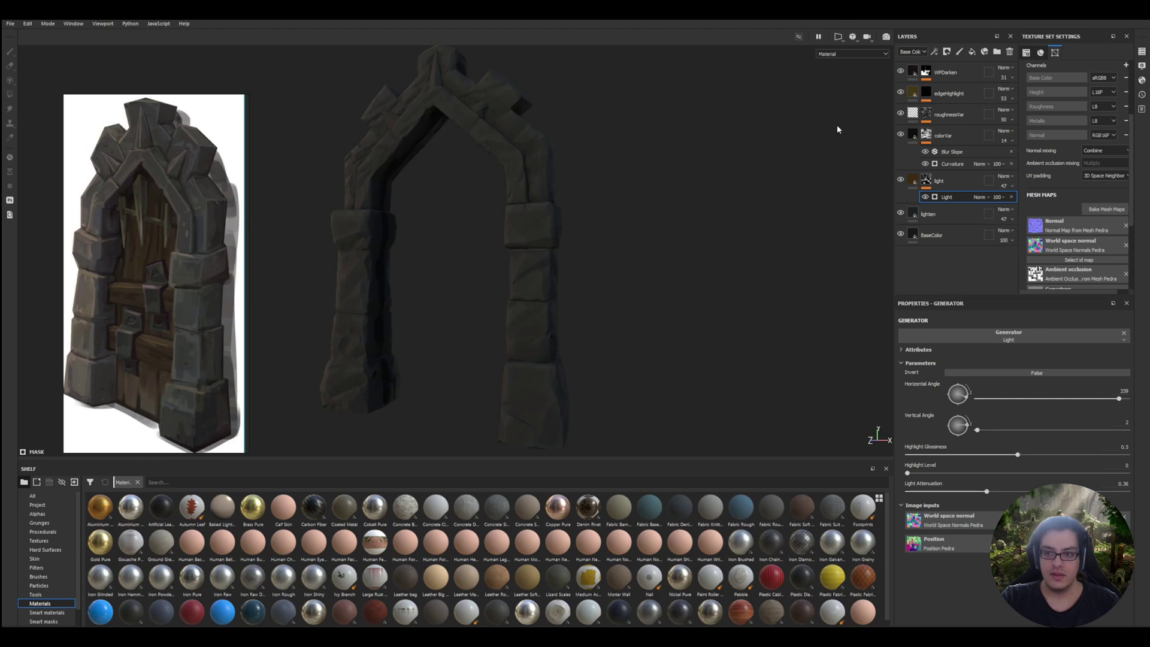
# Show the Madeira and Iron texture sets and hide Pedra so only the wooden door and its metal parts remain.
pyautogui.click(1141, 51)
pyautogui.click(962, 88)
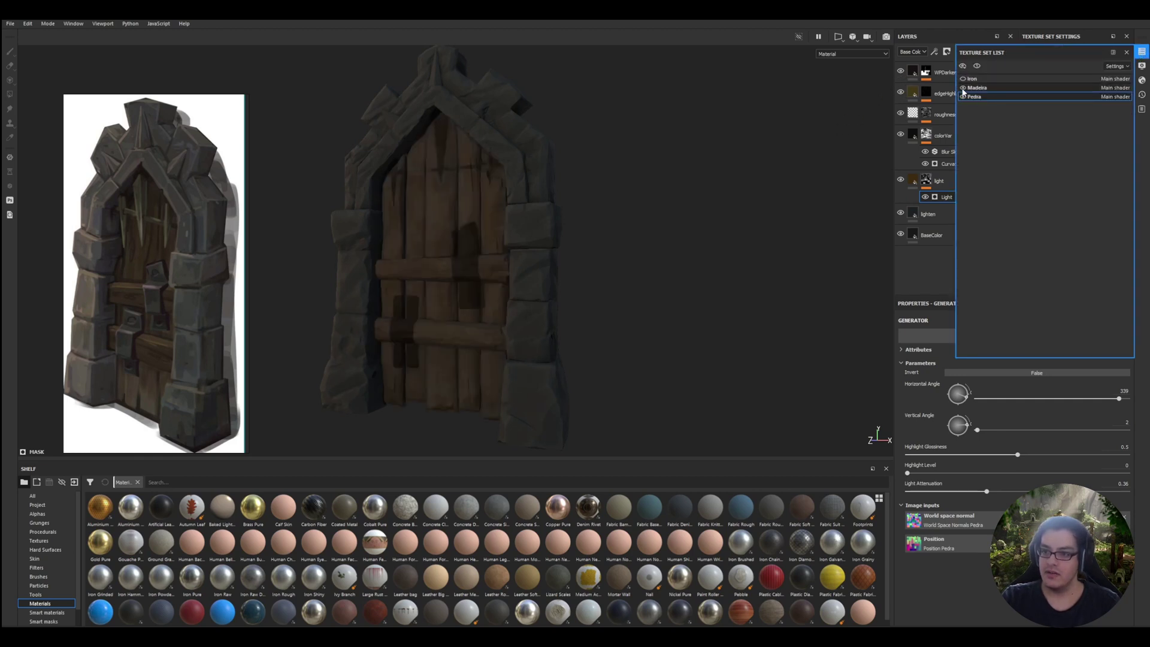
pyautogui.click(962, 96)
pyautogui.click(963, 79)
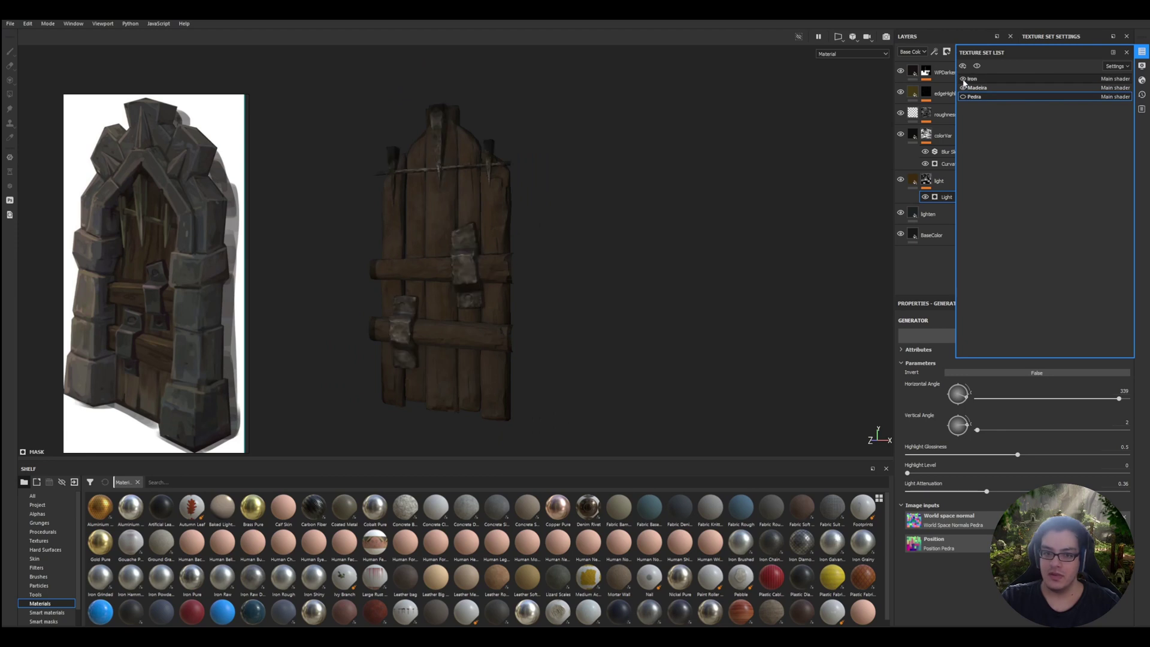
pyautogui.scroll(2, 581, 167)
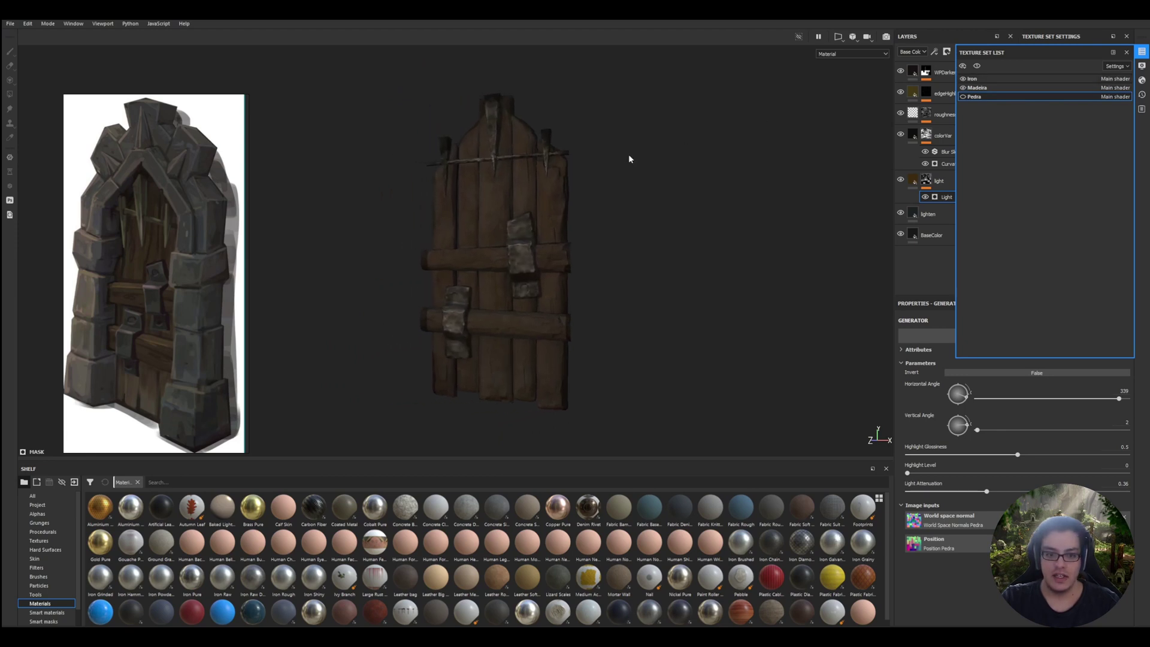
pyautogui.scroll(3, 629, 159)
pyautogui.click(1142, 53)
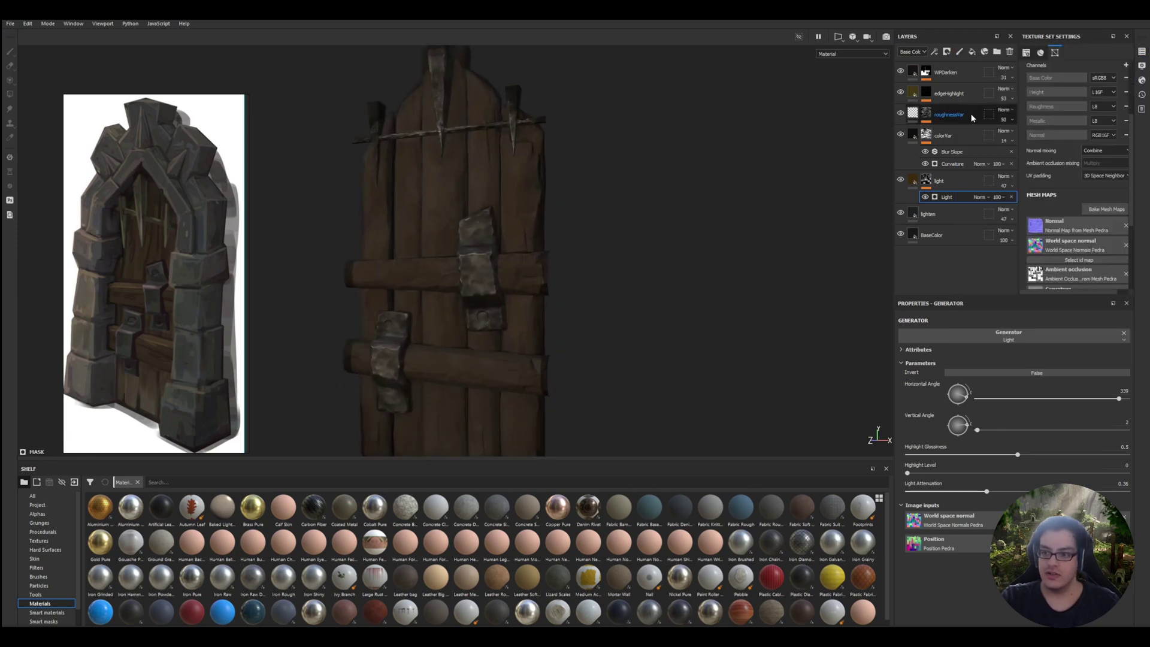
pyautogui.moveTo(650, 213); pyautogui.dragTo(709, 213, button='middle')
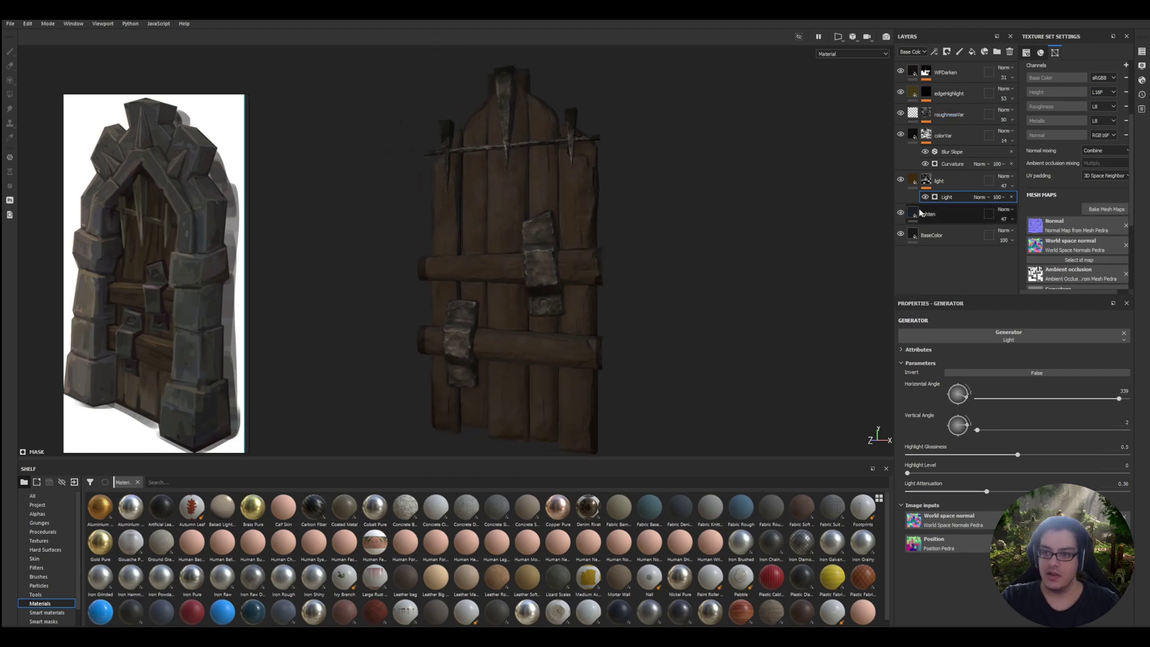
pyautogui.click(899, 134)
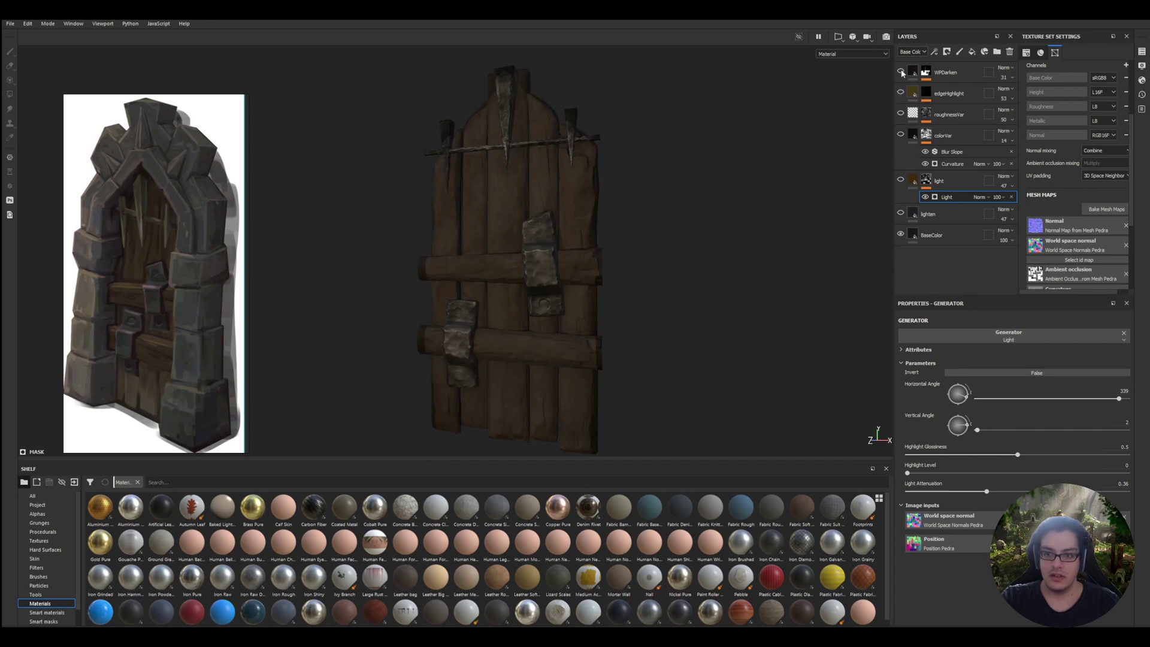
pyautogui.click(900, 112)
pyautogui.click(900, 134)
pyautogui.click(900, 180)
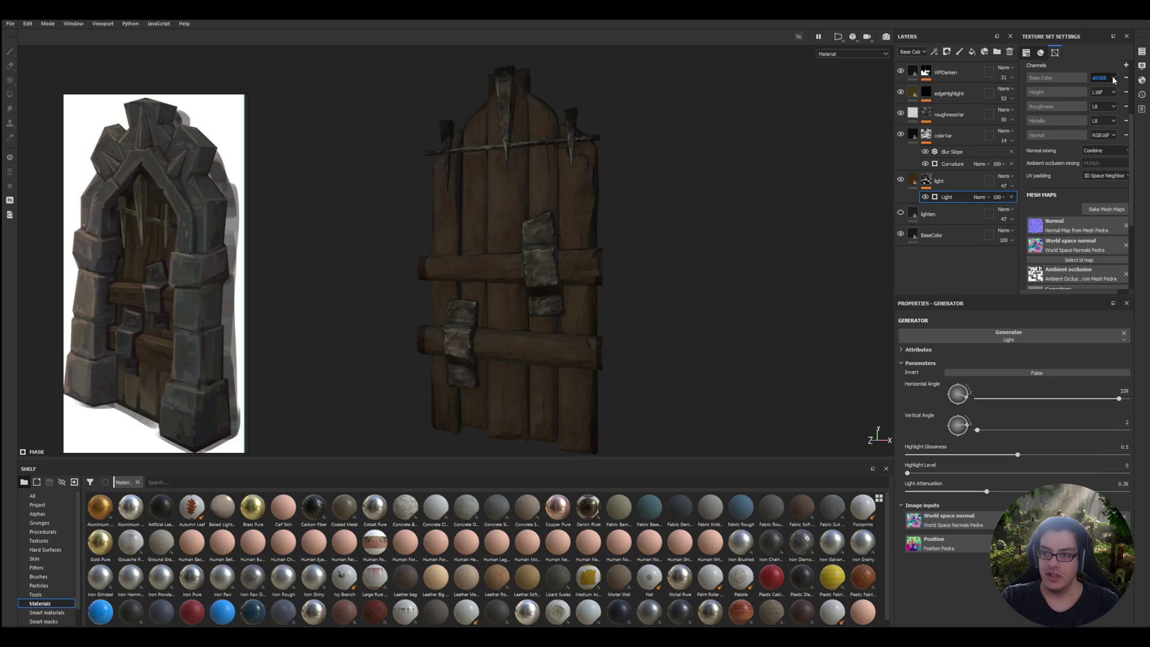
# Make Madeira the active texture set to work with the wood's layer stack.
pyautogui.click(1142, 51)
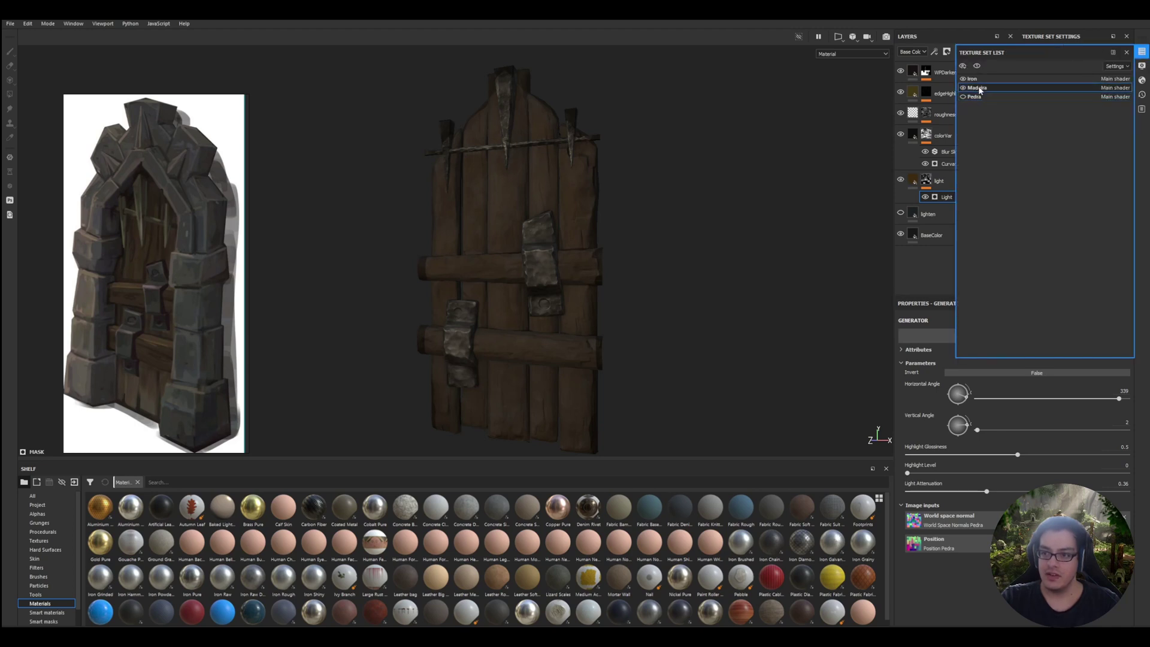
pyautogui.click(980, 90)
pyautogui.click(1126, 52)
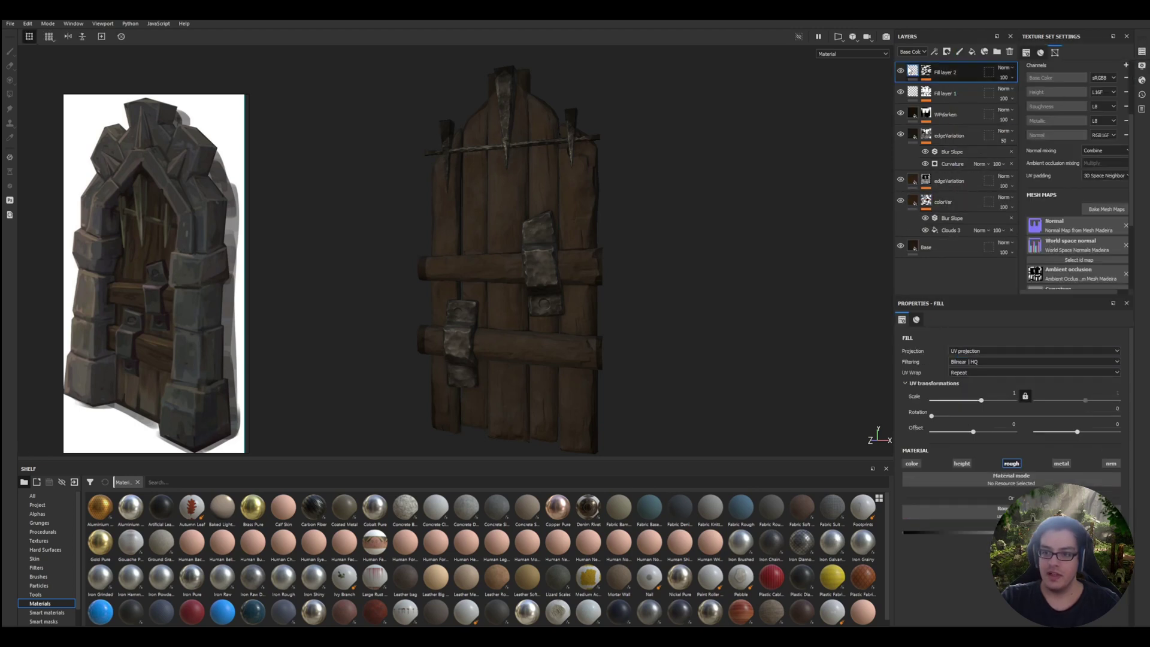
# Hide the wood layers stacked above the base color, from Fill layer 2 down through both edgeVariation layers, and view the plain door.
pyautogui.click(899, 70)
pyautogui.click(900, 92)
pyautogui.click(900, 112)
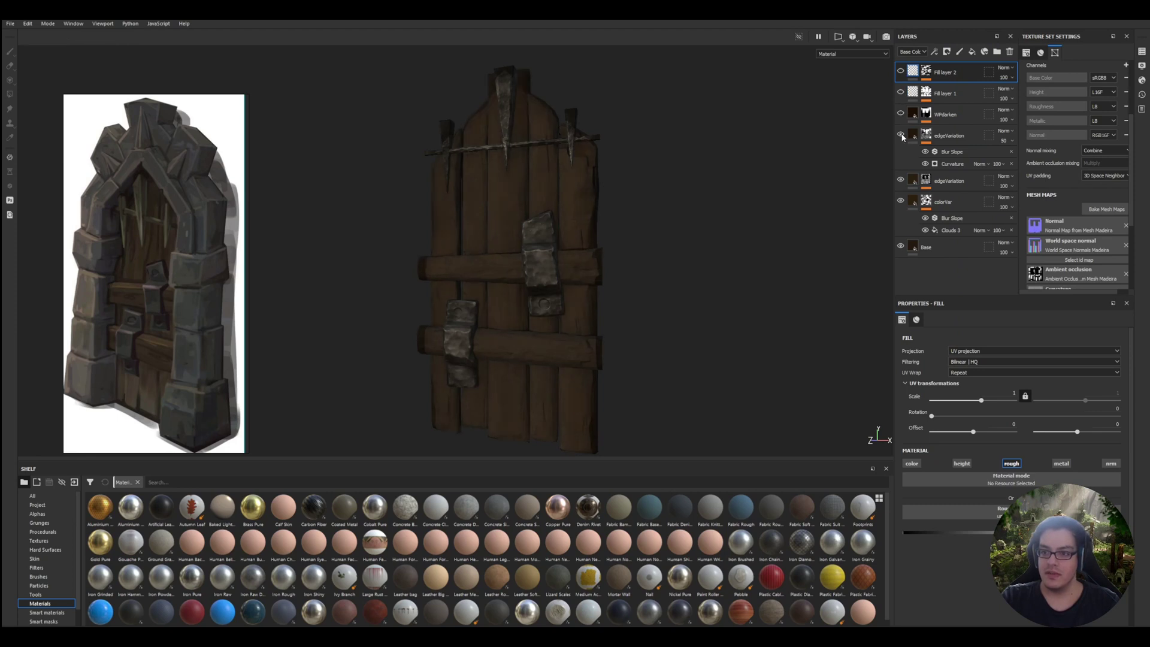
pyautogui.click(900, 134)
pyautogui.click(900, 179)
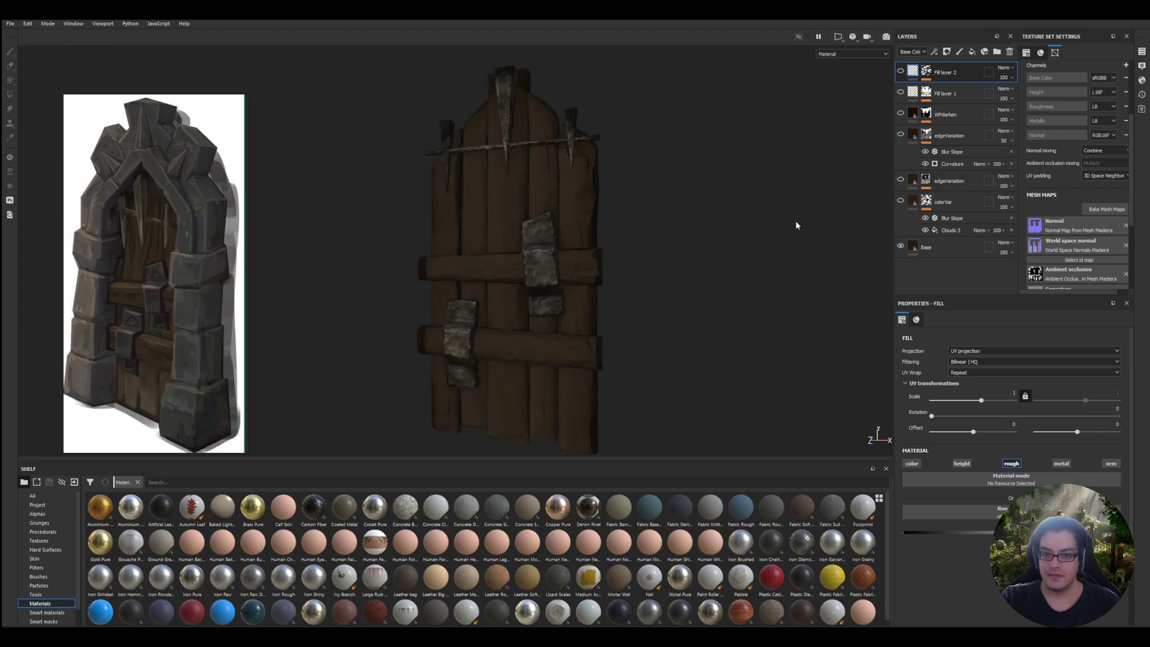
pyautogui.keyDown('alt'); pyautogui.moveTo(795, 225); pyautogui.dragTo(649, 247); pyautogui.keyUp('alt')
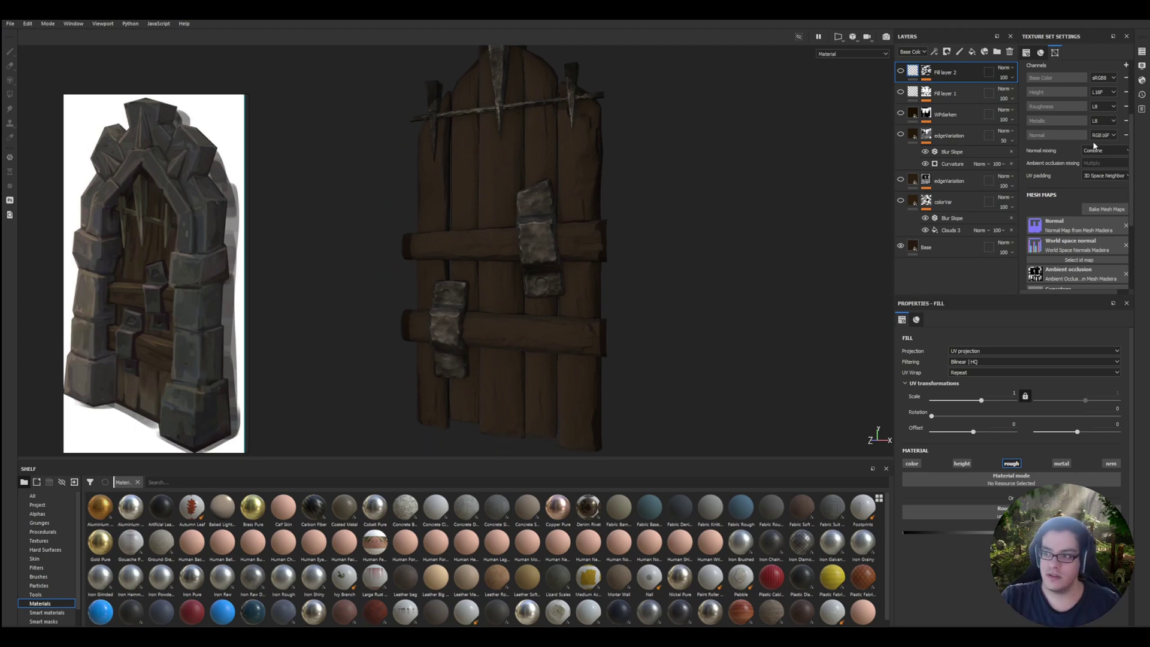
# Bring up Adobe Color's theme extraction page in the browser, maximized, with the whole door reference and its color palette in view.
pyautogui.moveTo(1149, 78)
pyautogui.mouseDown()
pyautogui.moveTo(647, 110)
pyautogui.moveTo(574, 103)
pyautogui.mouseUp()
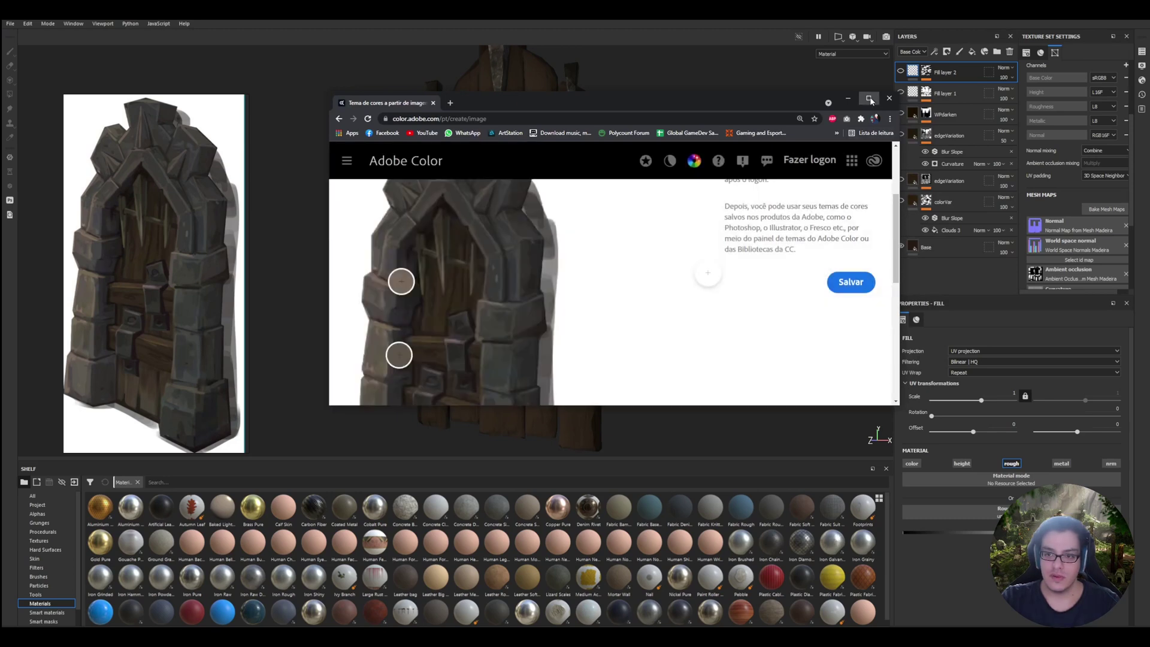
pyautogui.click(869, 99)
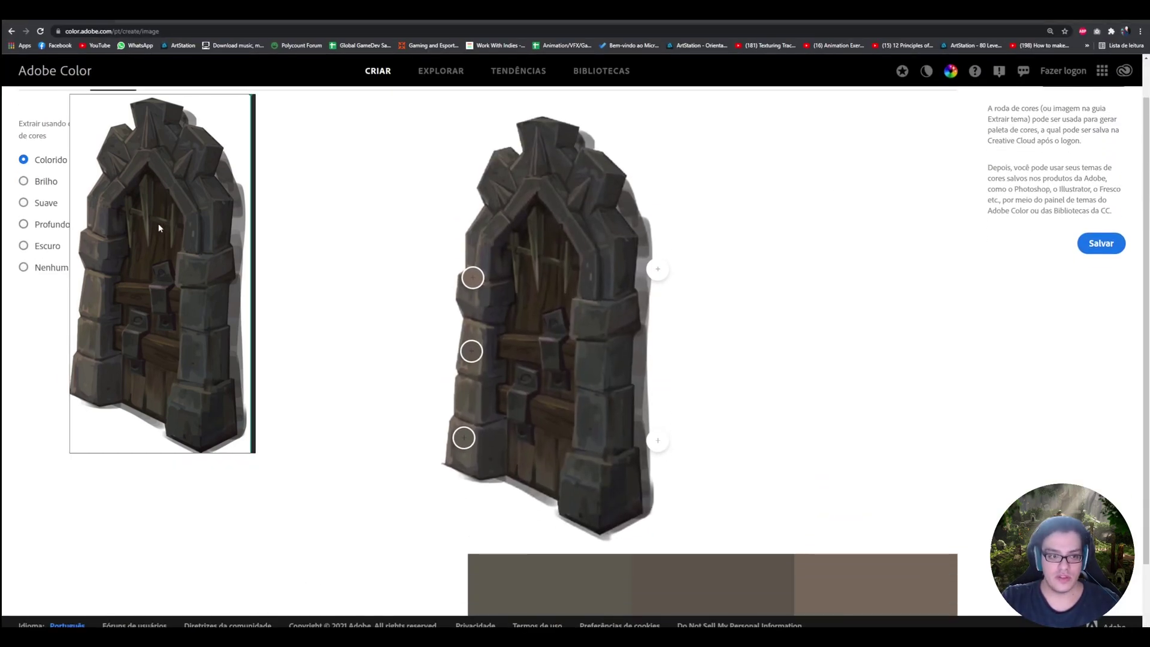
pyautogui.scroll(1, 467, 218)
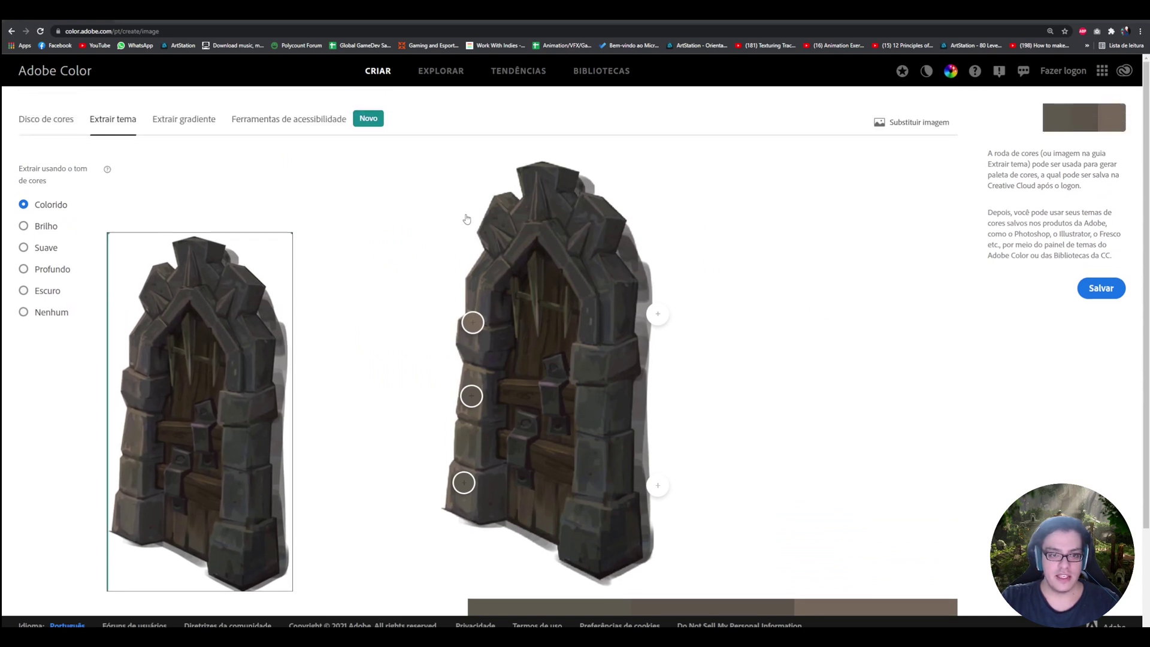
pyautogui.keyDown('ctrl'); pyautogui.scroll(-1, 359, 160); pyautogui.keyUp('ctrl')
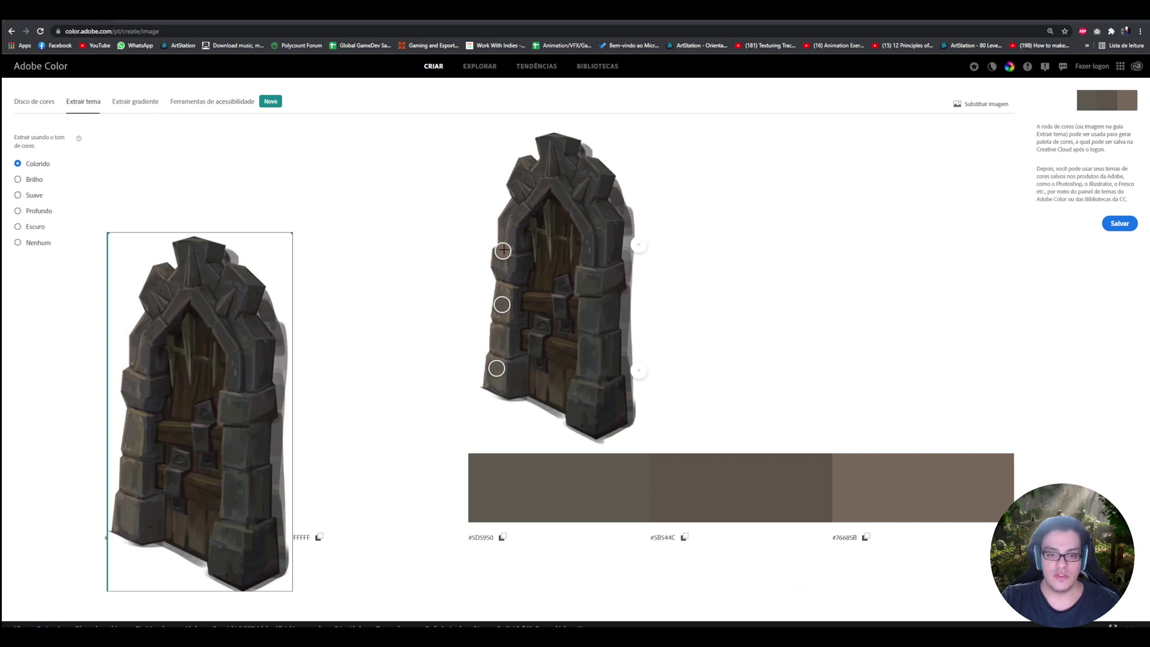
# Move the three color samplers from the stone onto the upper crossbeam, the lower planks and the bottom edge of the wooden door.
pyautogui.moveTo(503, 251); pyautogui.dragTo(548, 262)
pyautogui.moveTo(550, 267); pyautogui.dragTo(551, 355)
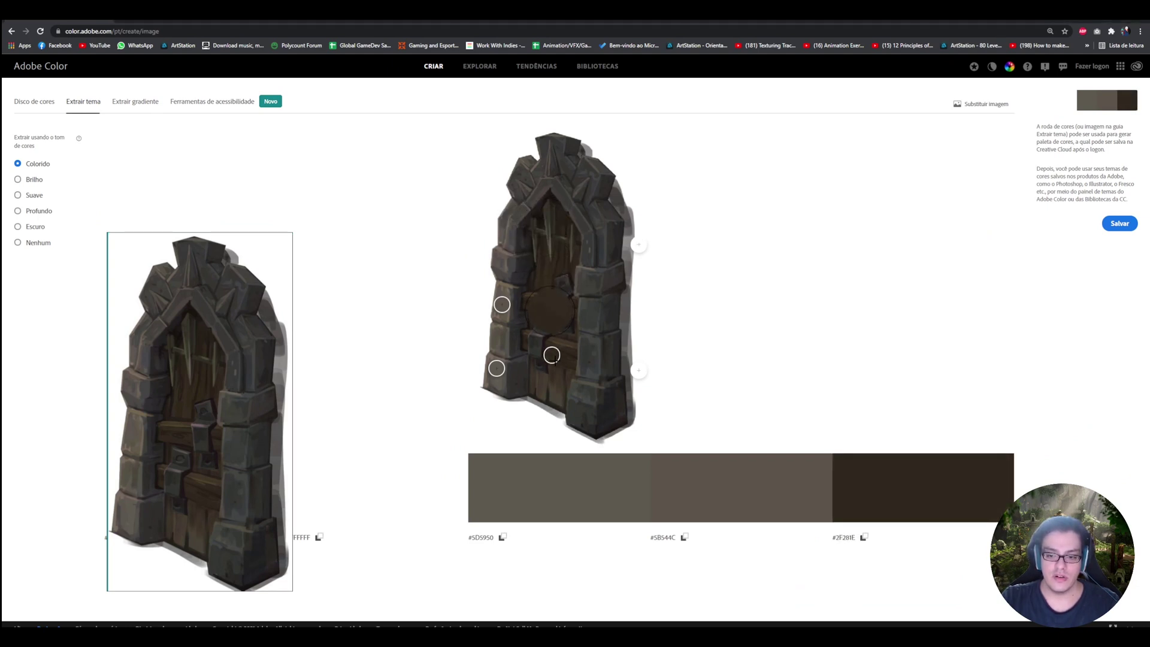
pyautogui.moveTo(502, 305); pyautogui.dragTo(537, 295)
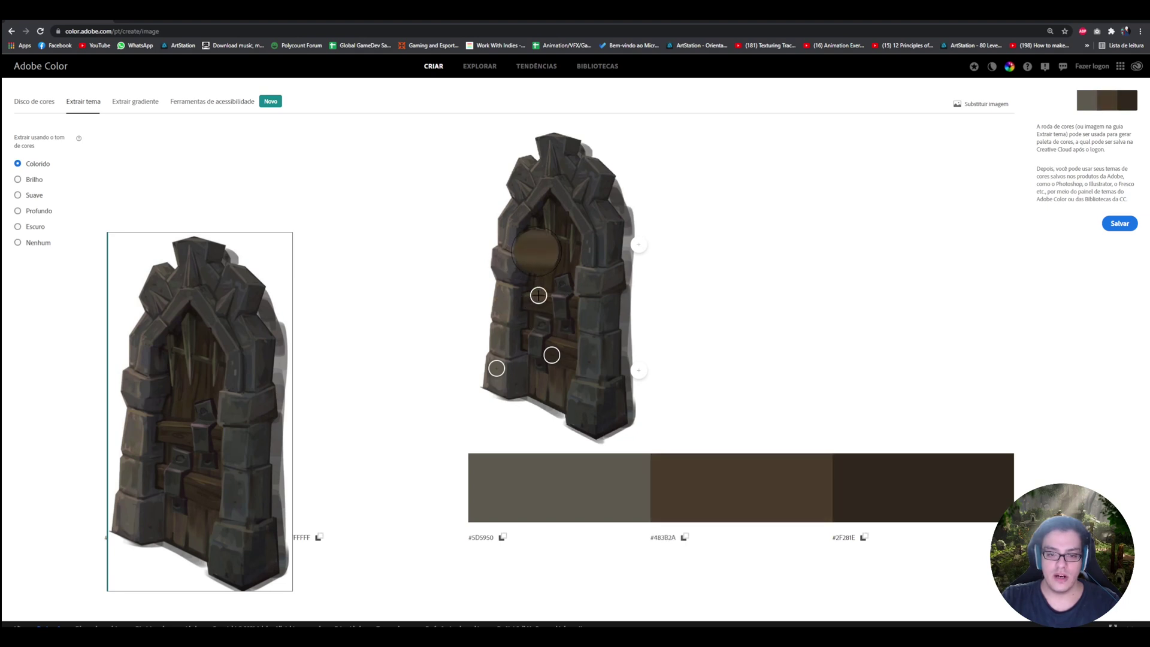
pyautogui.moveTo(497, 368); pyautogui.dragTo(547, 401)
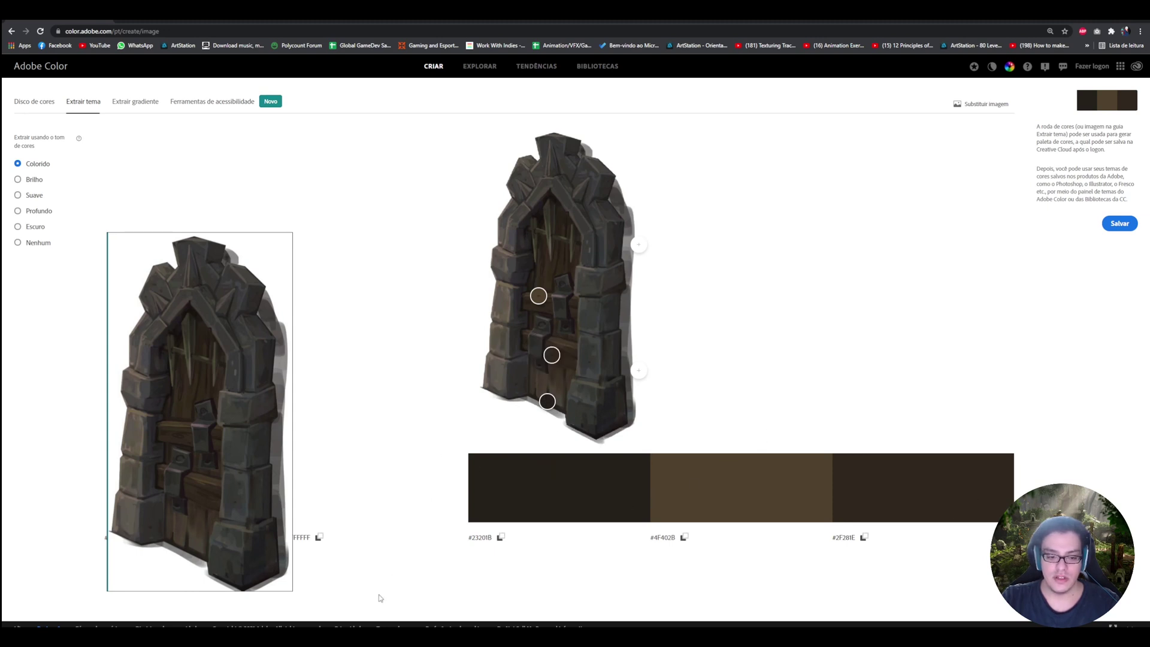
# Switch back to Substance Painter and toggle the visibility of the wood's Base layer to examine its color contribution.
pyautogui.hotkey('alt', 'Tab')
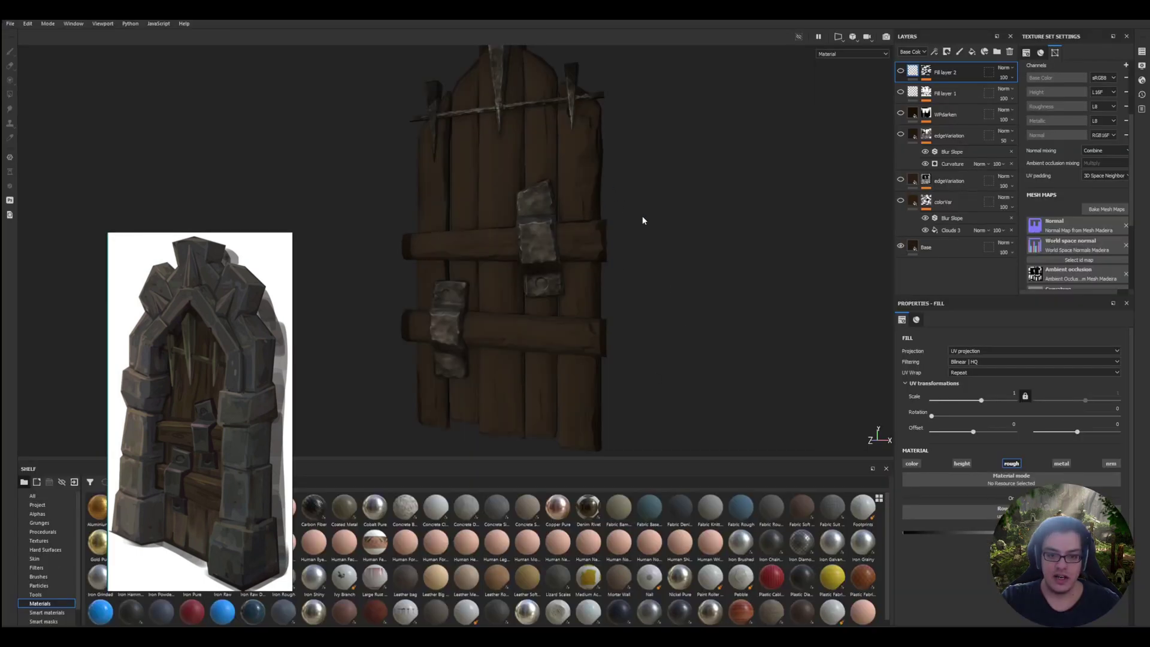
pyautogui.click(900, 247)
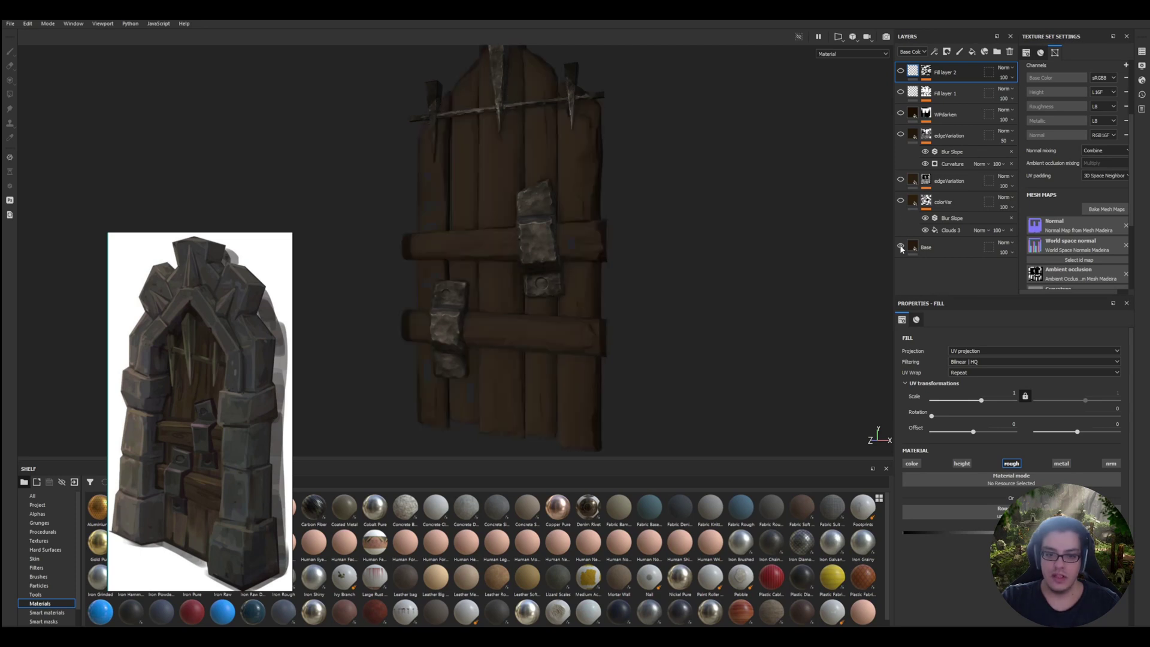